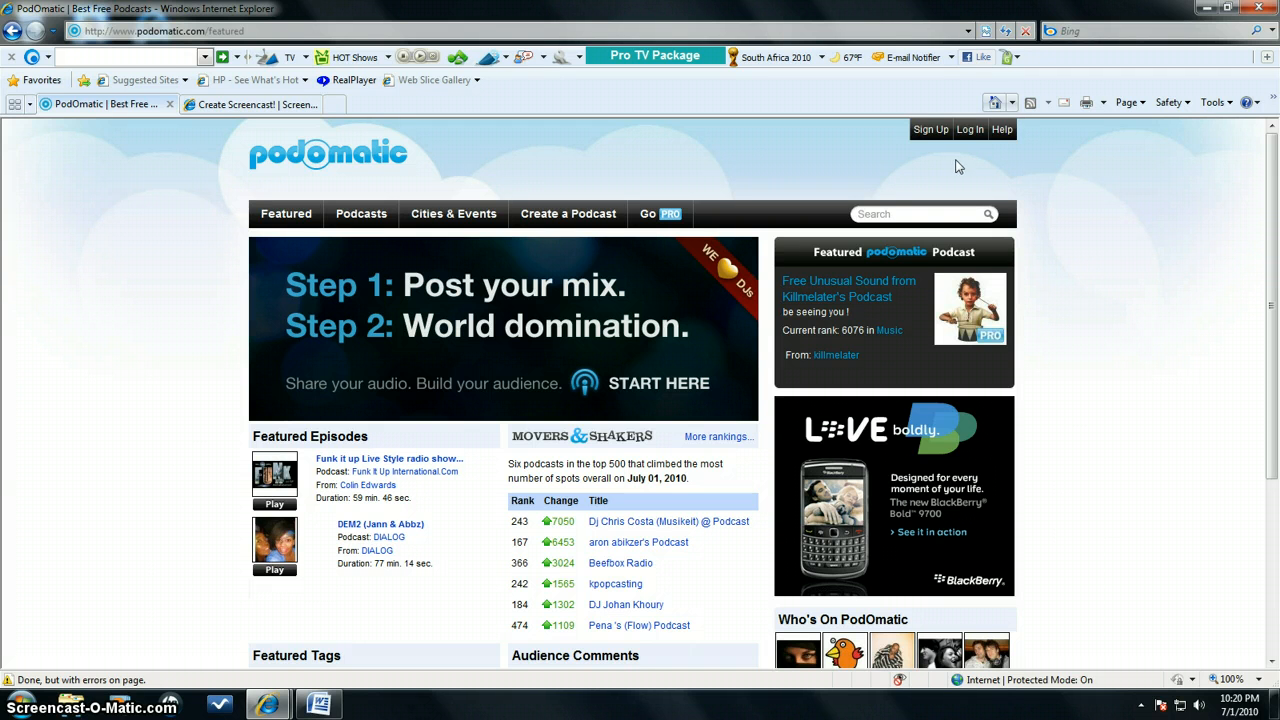
Log into the PodOmatic account with the username and account password, accepting the secure-content-only prompt
{"action": "left_click", "coordinate": [972, 131]}
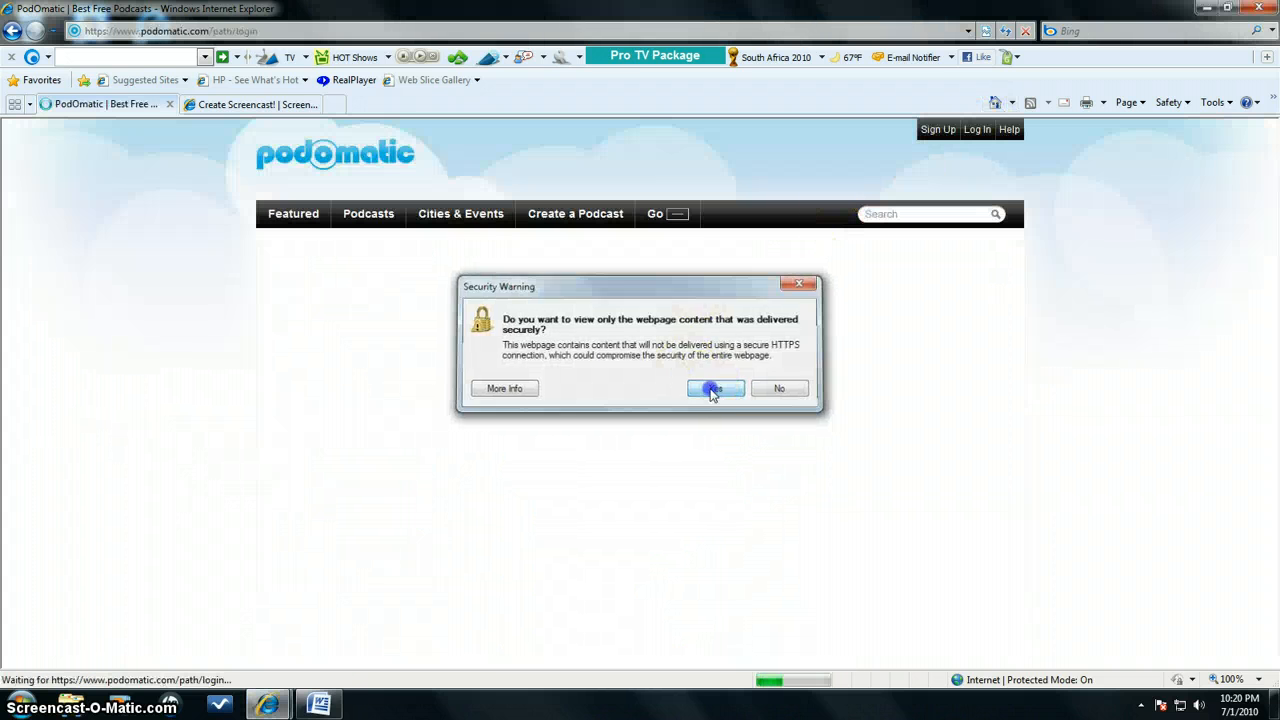
{"action": "left_click", "coordinate": [713, 389]}
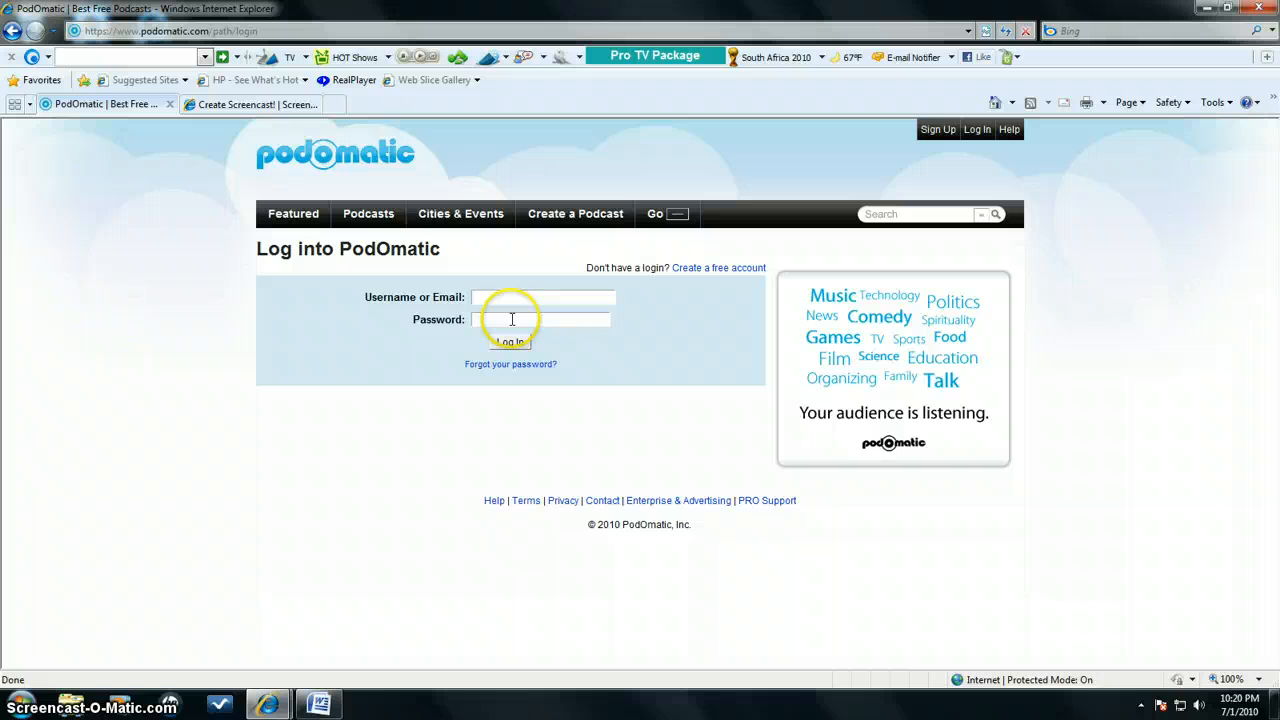
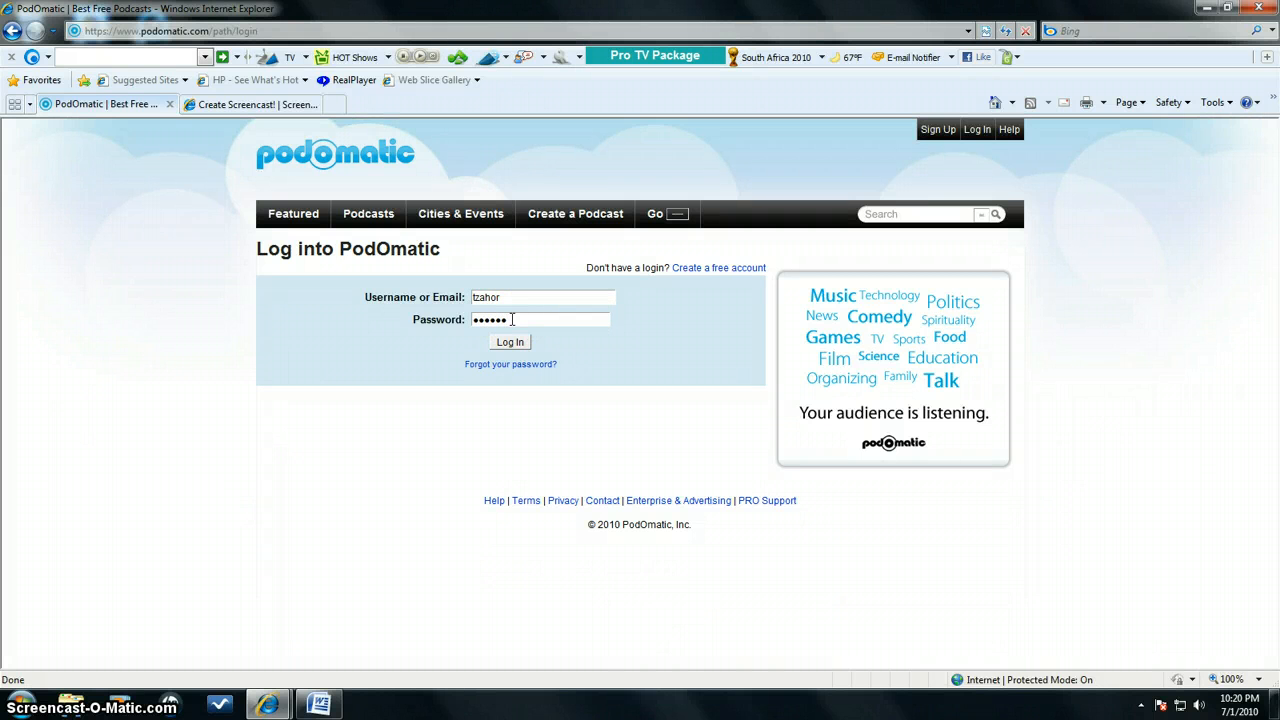
{"action": "key", "text": "Return"}
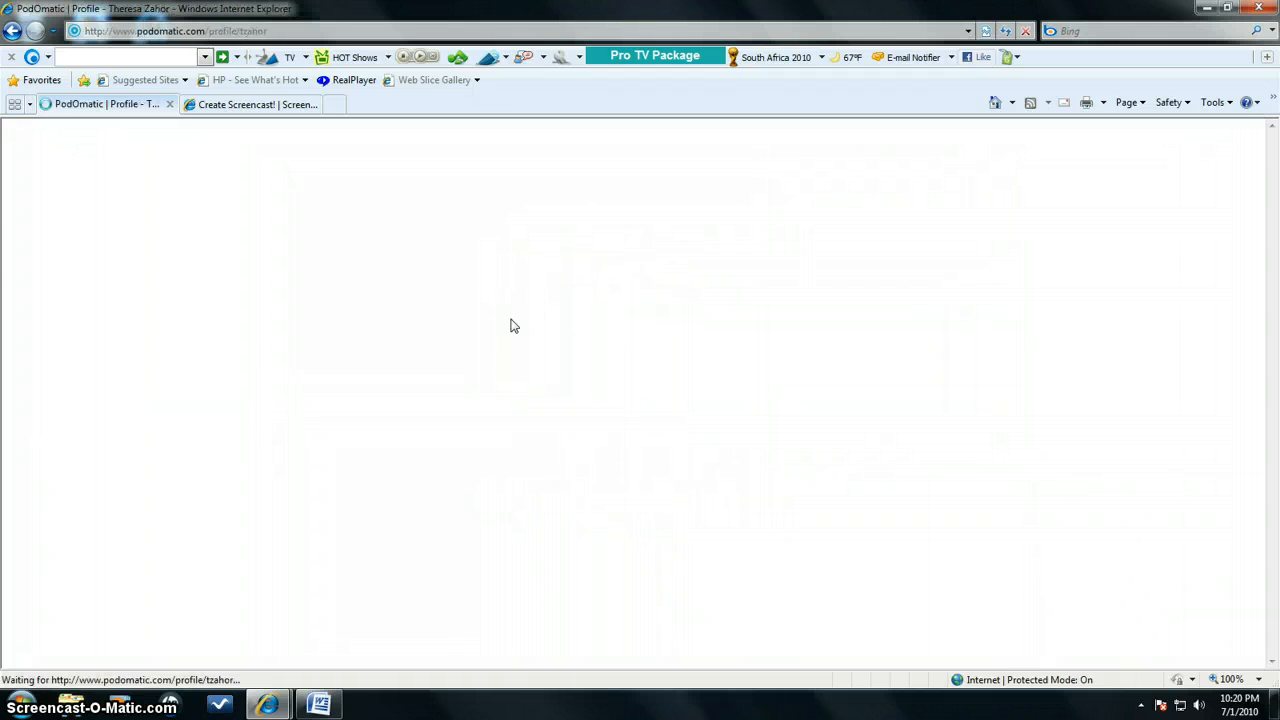
{"action": "left_click", "coordinate": [425, 262]}
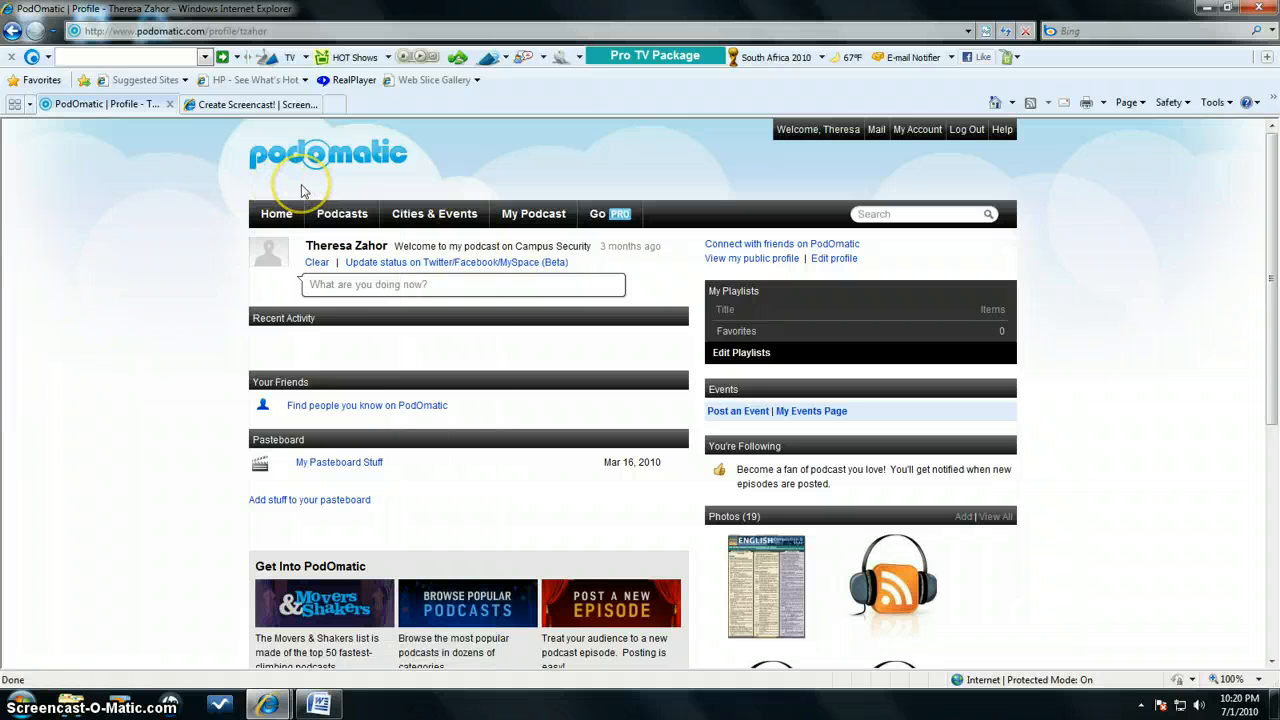
{"action": "mouse_move", "coordinate": [280, 215]}
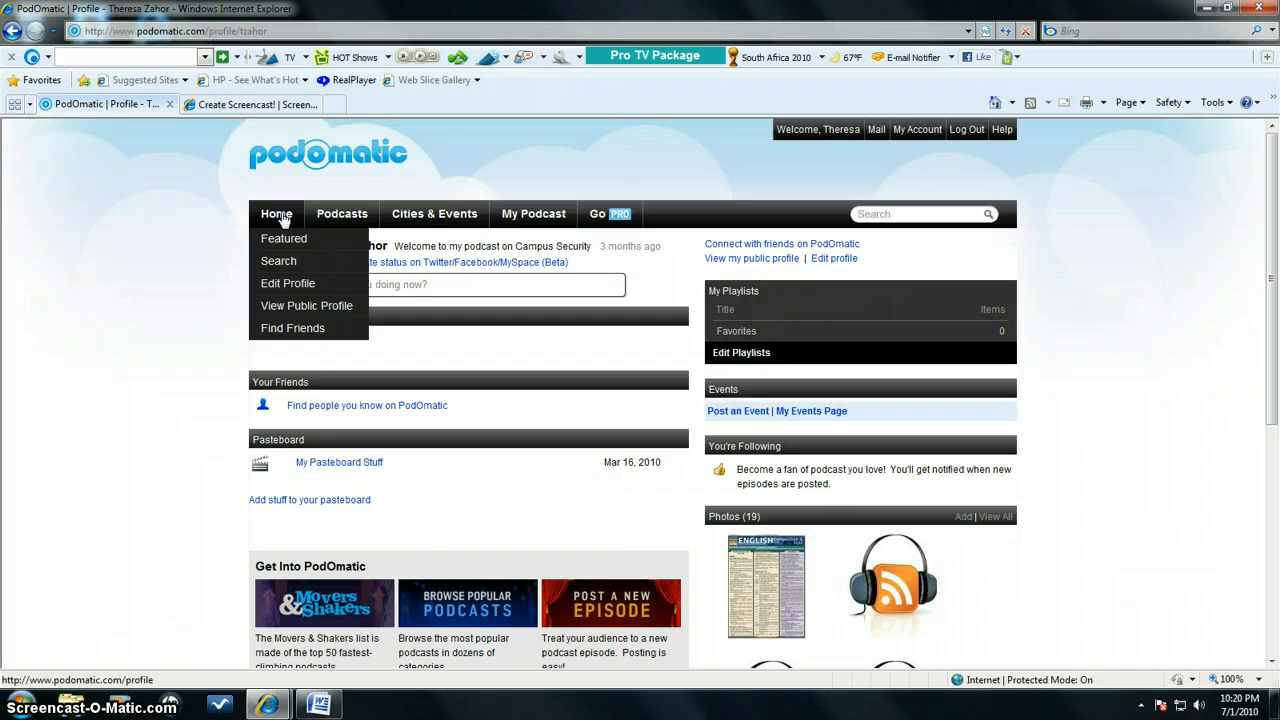
{"action": "left_click", "coordinate": [337, 214]}
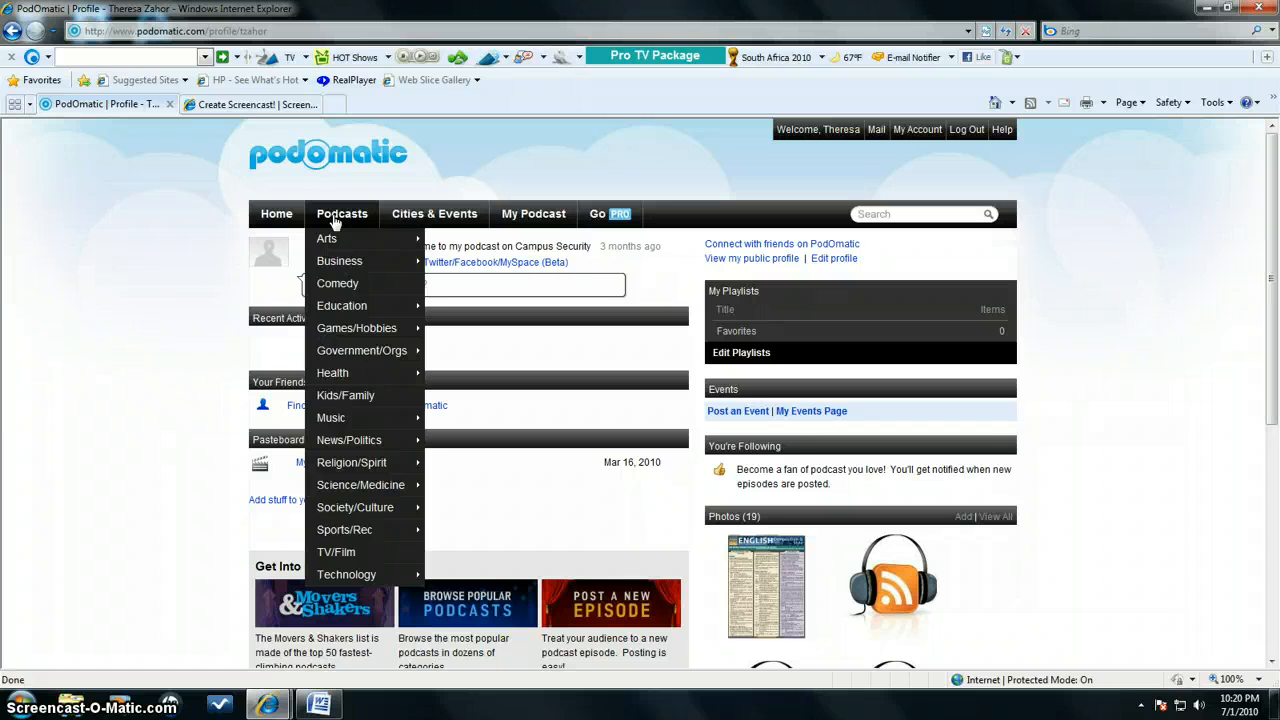
{"action": "left_click", "coordinate": [337, 218]}
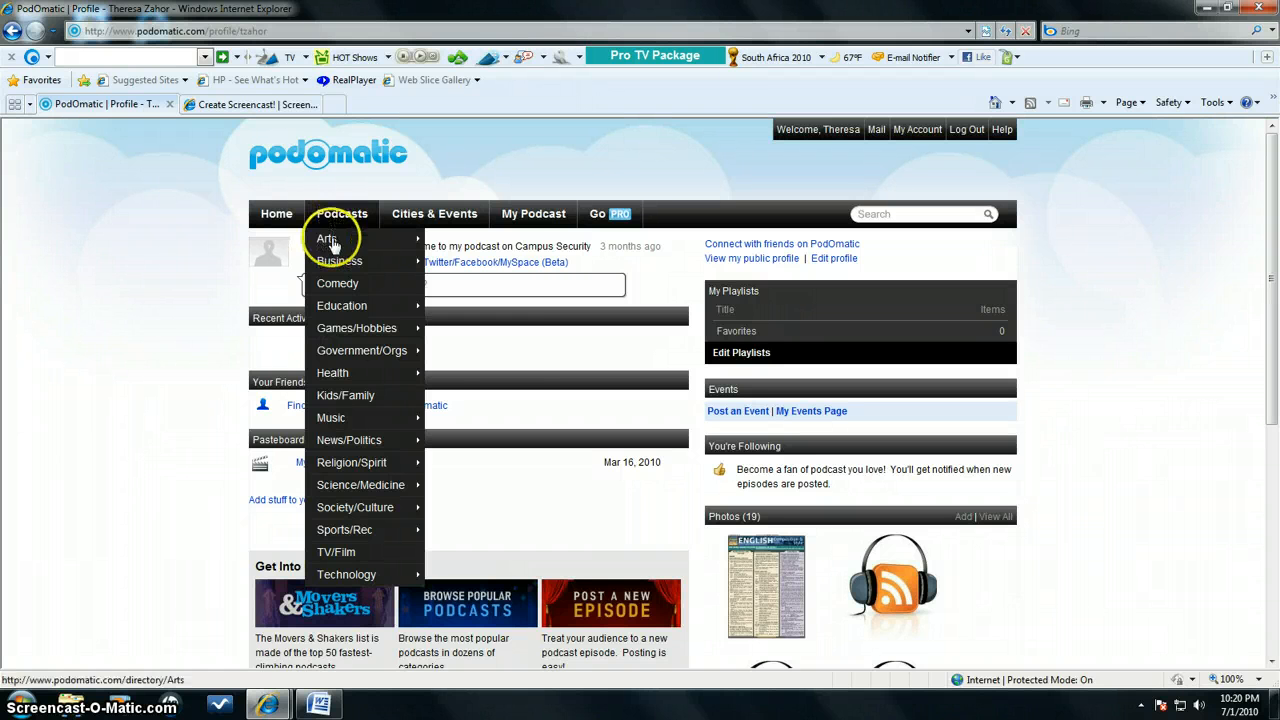
{"action": "mouse_move", "coordinate": [335, 230]}
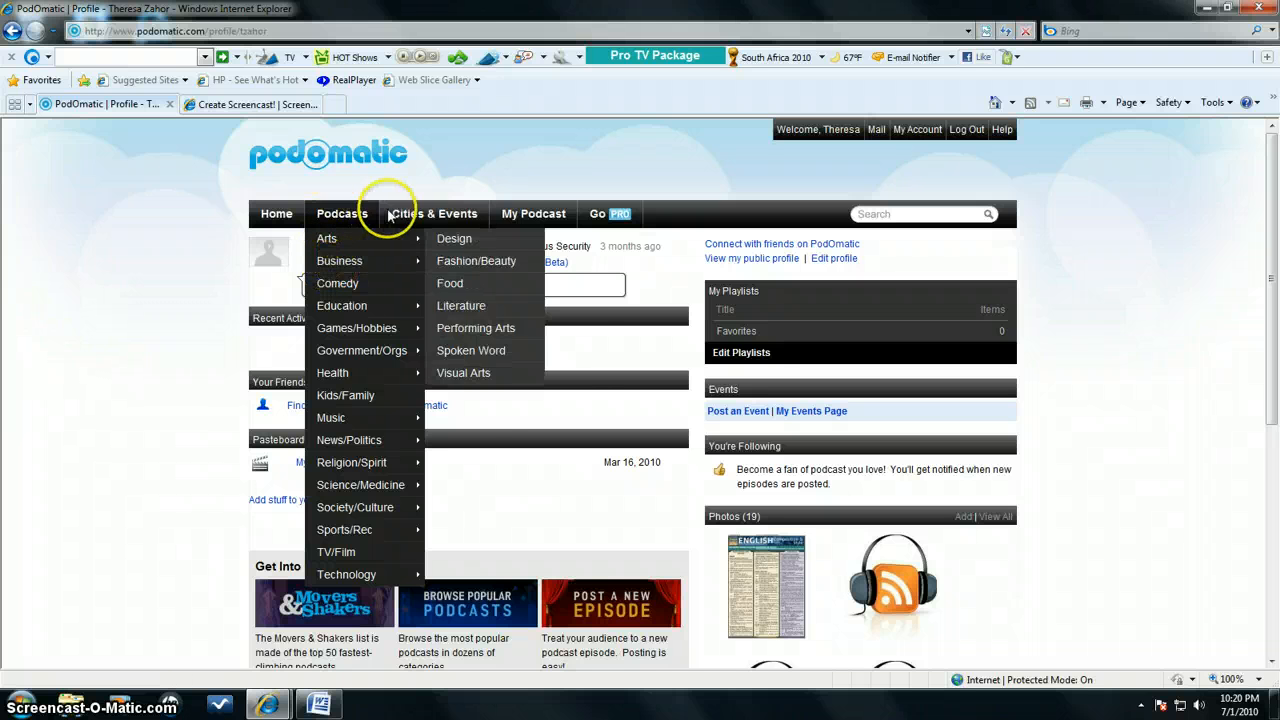
{"action": "left_click", "coordinate": [463, 214]}
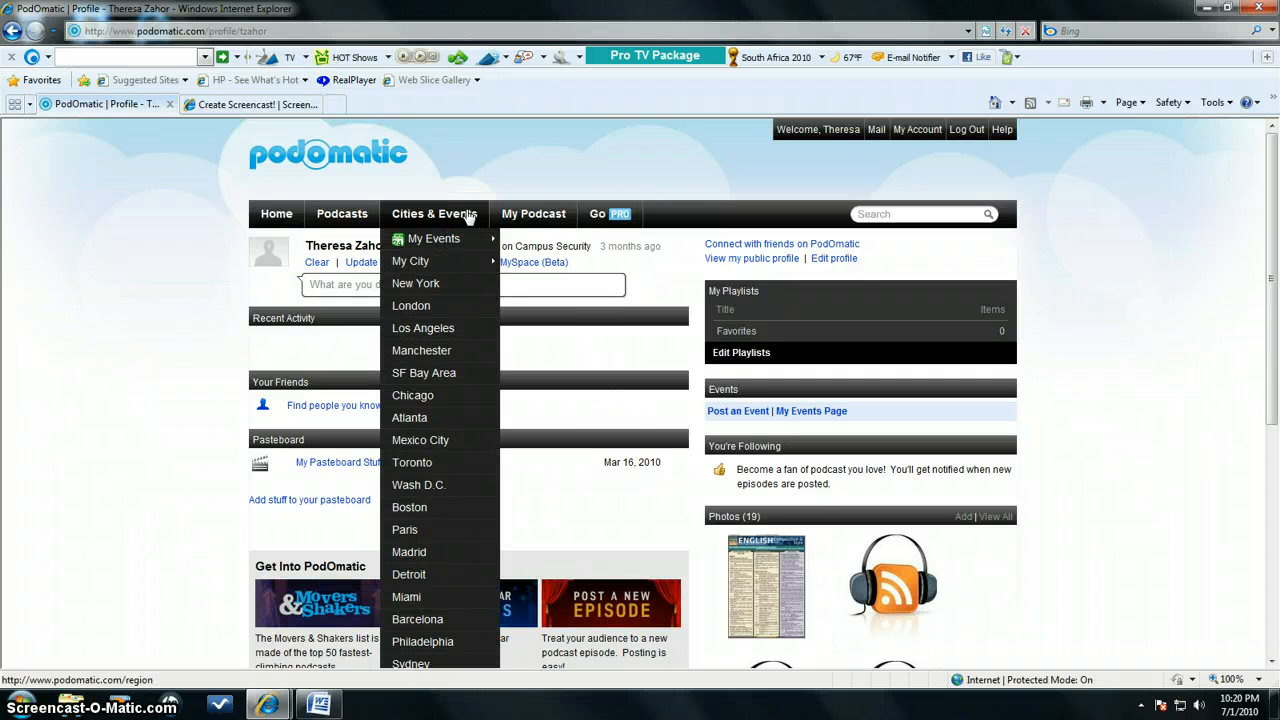
{"action": "left_click", "coordinate": [466, 216]}
{"action": "left_click", "coordinate": [550, 222]}
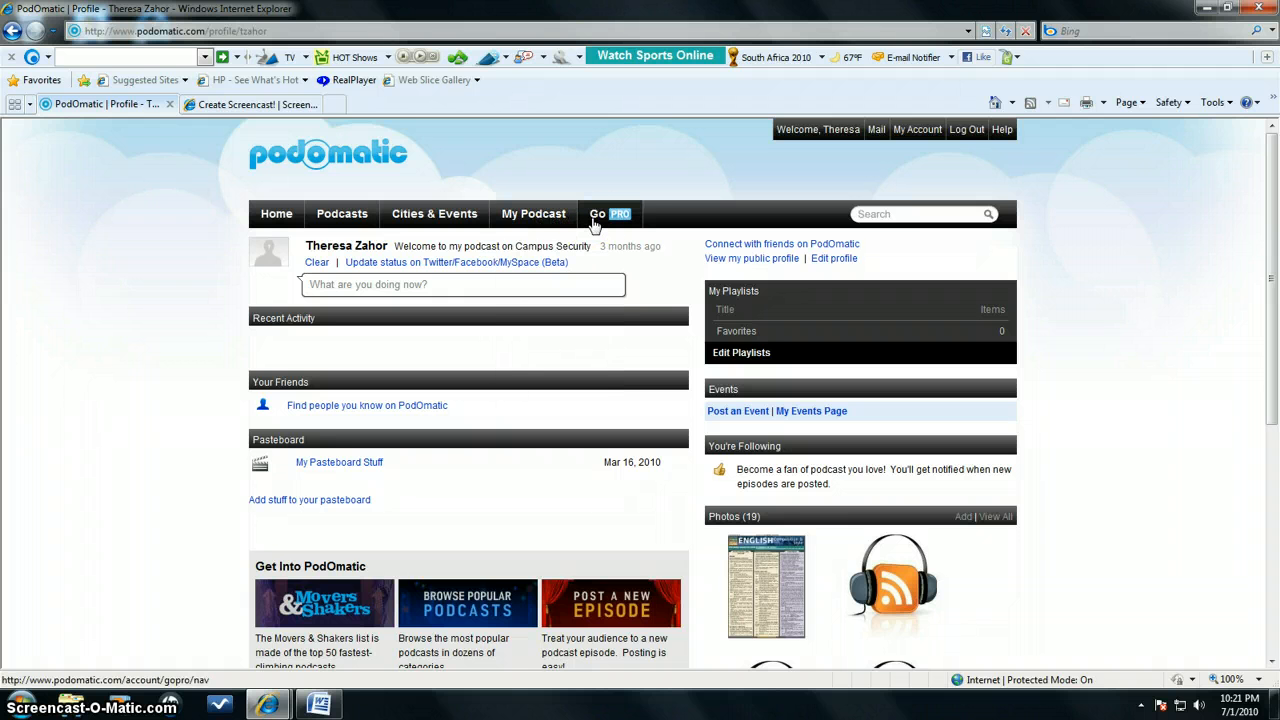
Start posting a new podcast episode and set its title to "Using Digication"
{"action": "left_click", "coordinate": [543, 218]}
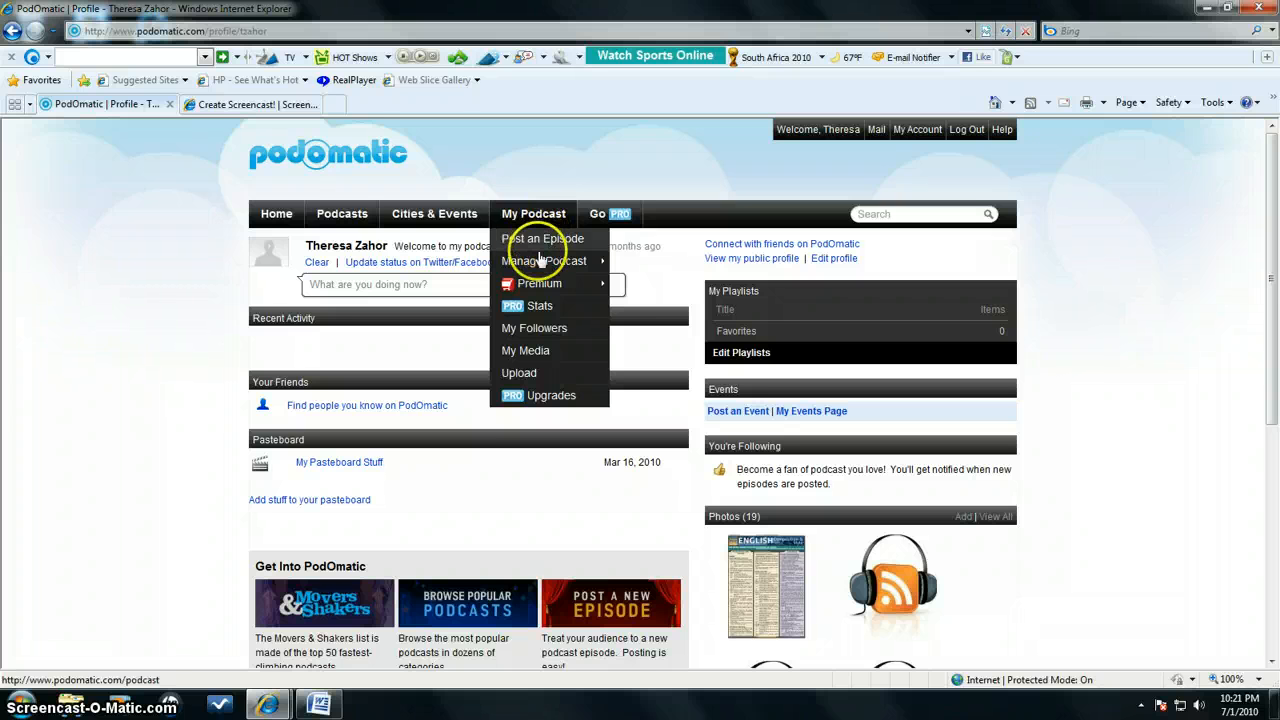
{"action": "mouse_move", "coordinate": [540, 268]}
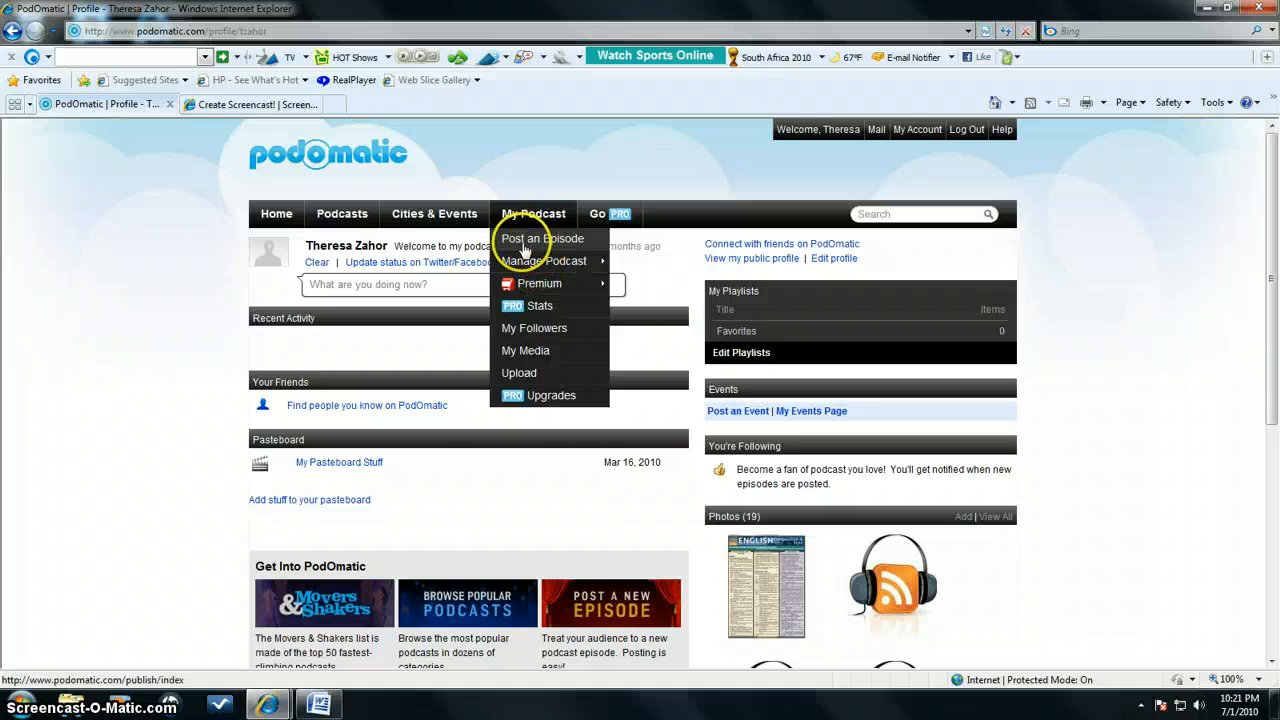
{"action": "left_click", "coordinate": [543, 242]}
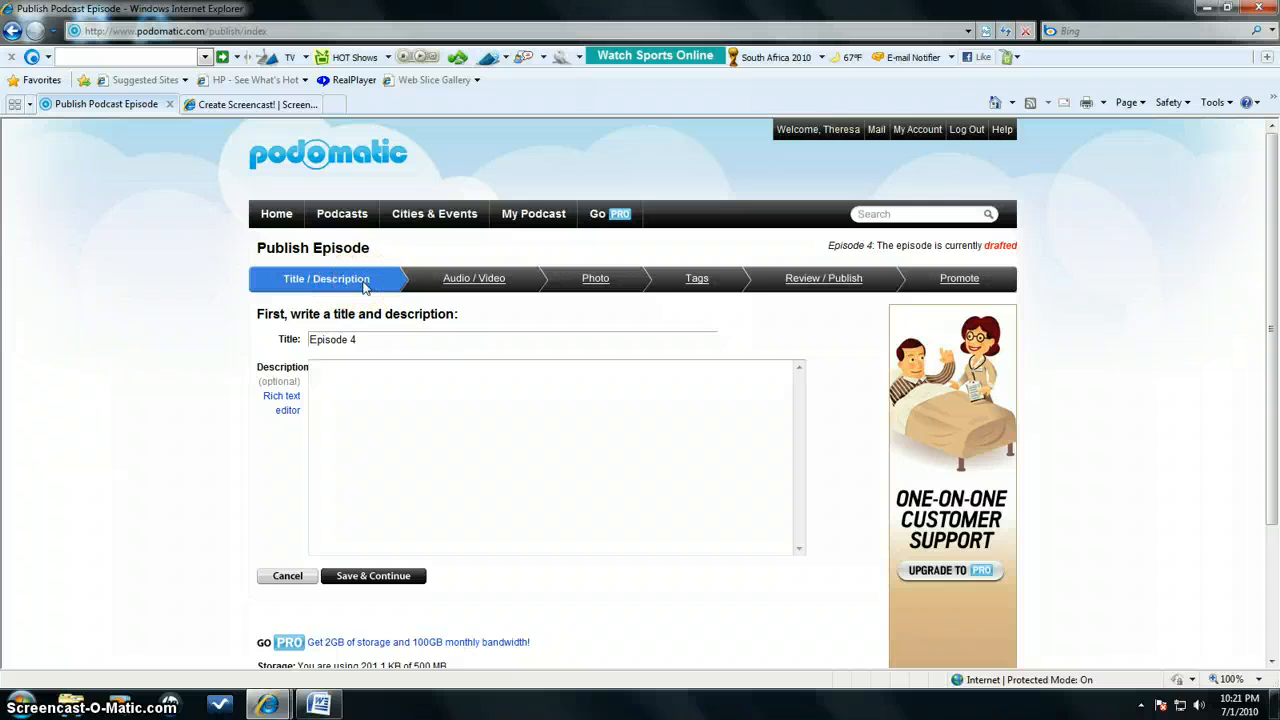
{"action": "left_click_drag", "start_coordinate": [364, 340], "coordinate": [305, 339]}
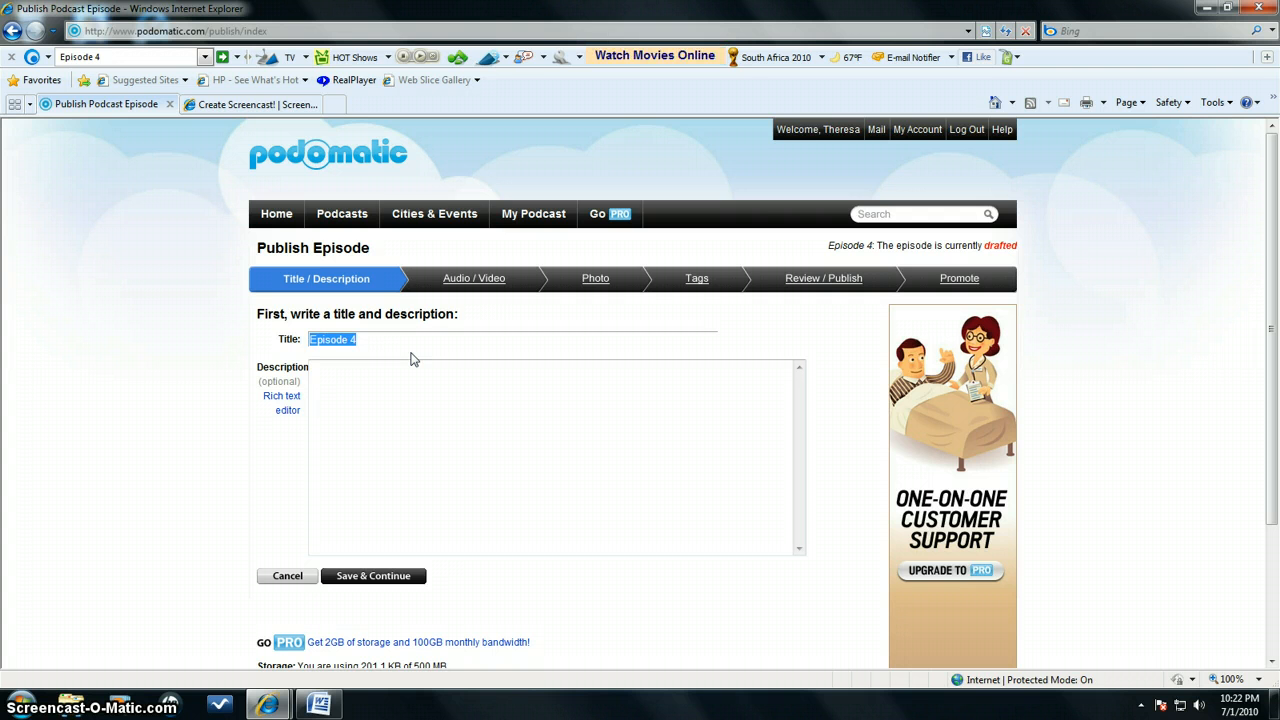
{"action": "type", "text": "Using Digication"}
{"action": "key", "text": "Tab"}
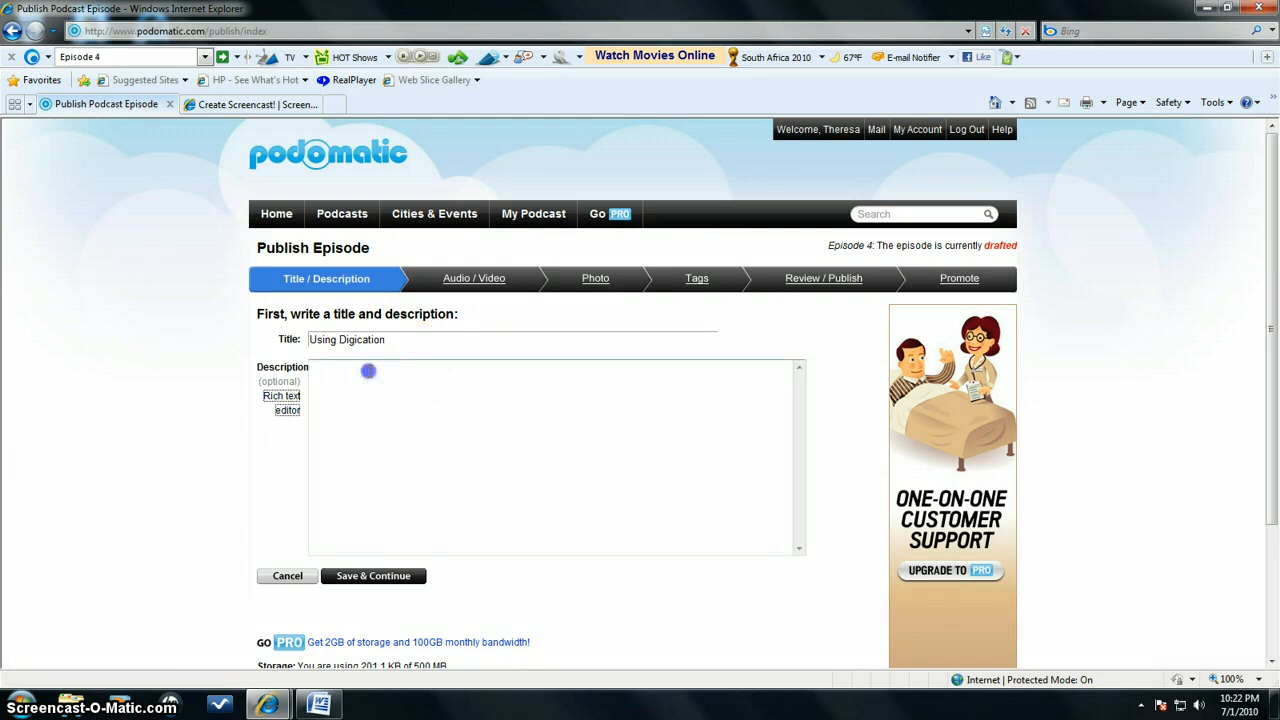
Enter the description "This podcast will show how to use the eportfolio system called Digication" and save the title and description
{"action": "left_click", "coordinate": [367, 368]}
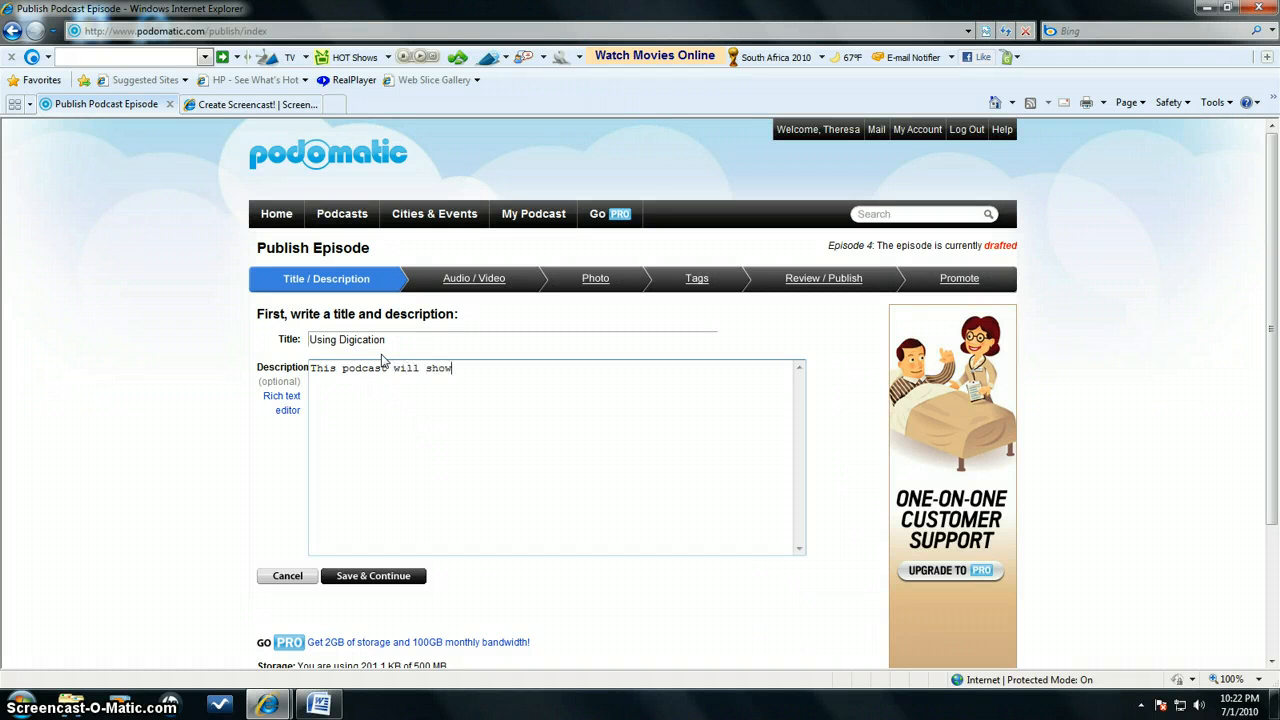
{"action": "type", "text": "eportfolio system called Digication"}
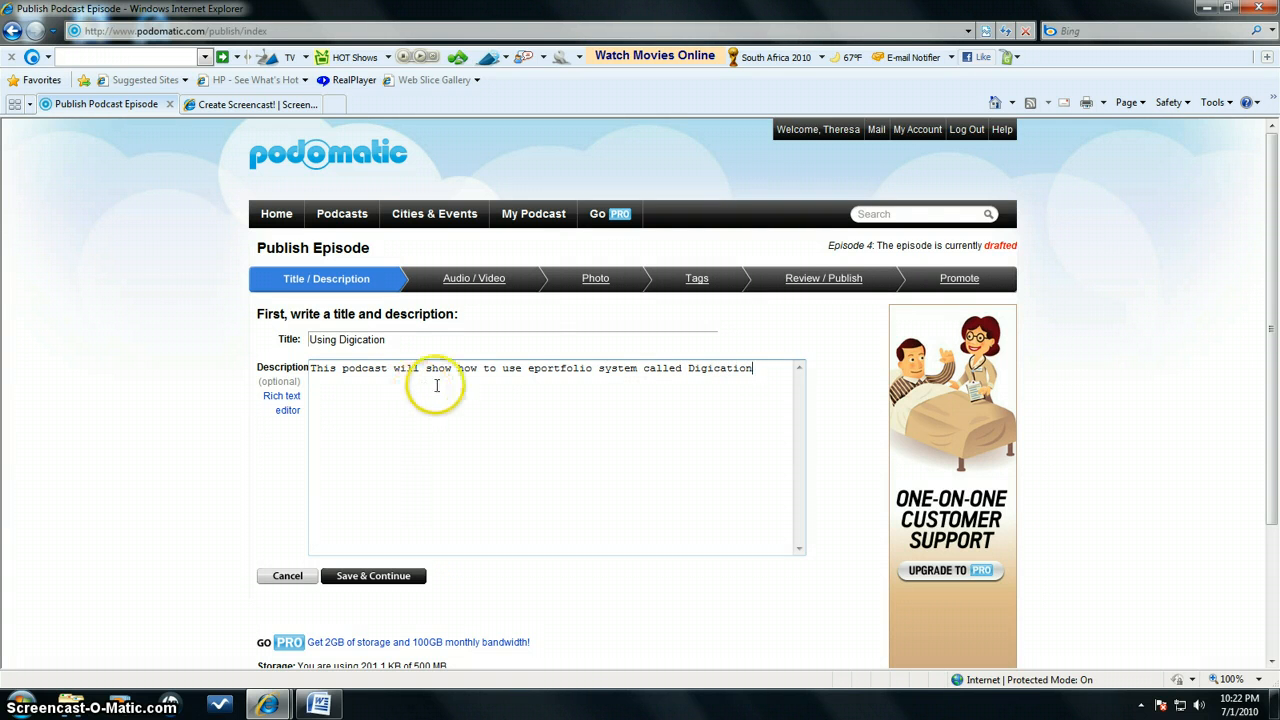
{"action": "left_click", "coordinate": [527, 367]}
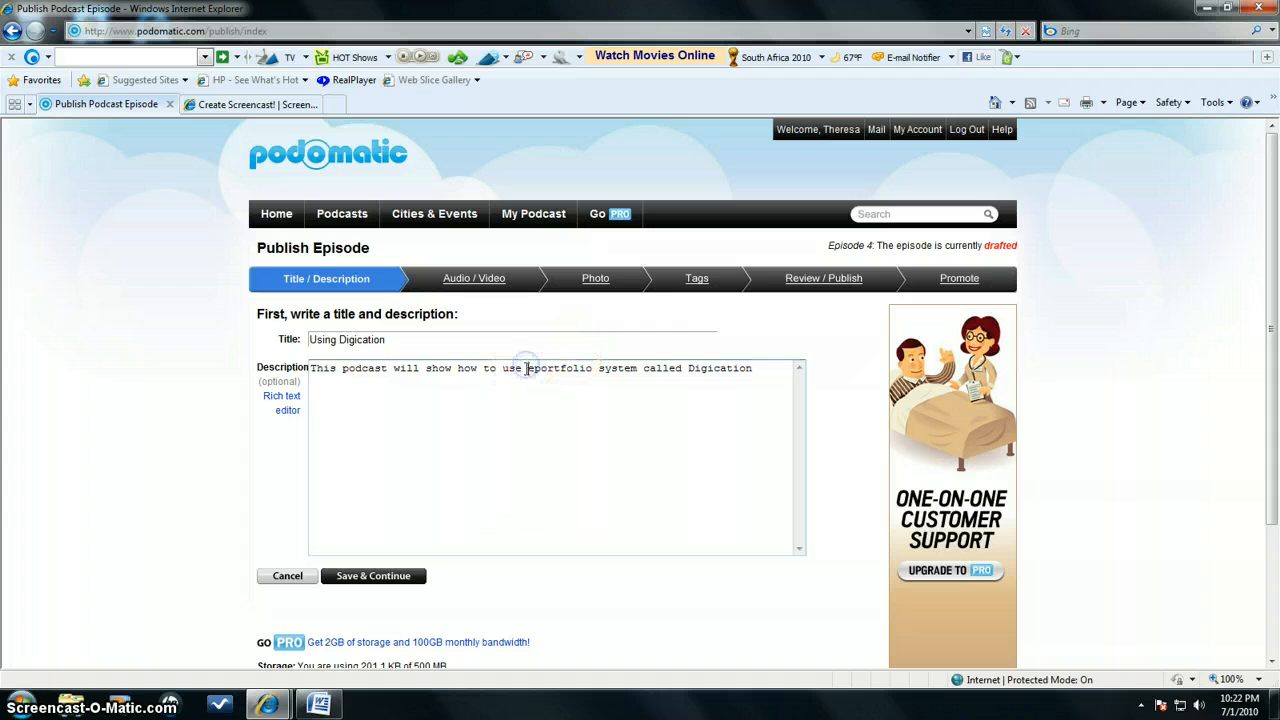
{"action": "type", "text": "the"}
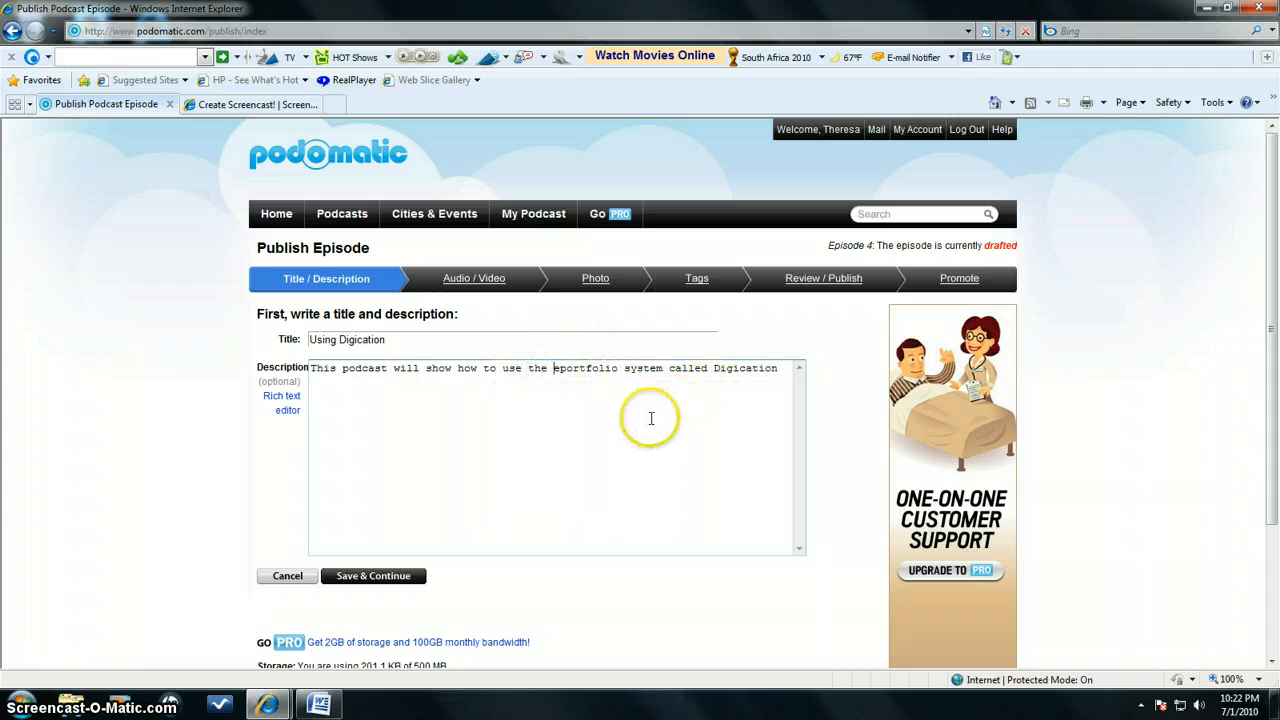
{"action": "left_click", "coordinate": [371, 580]}
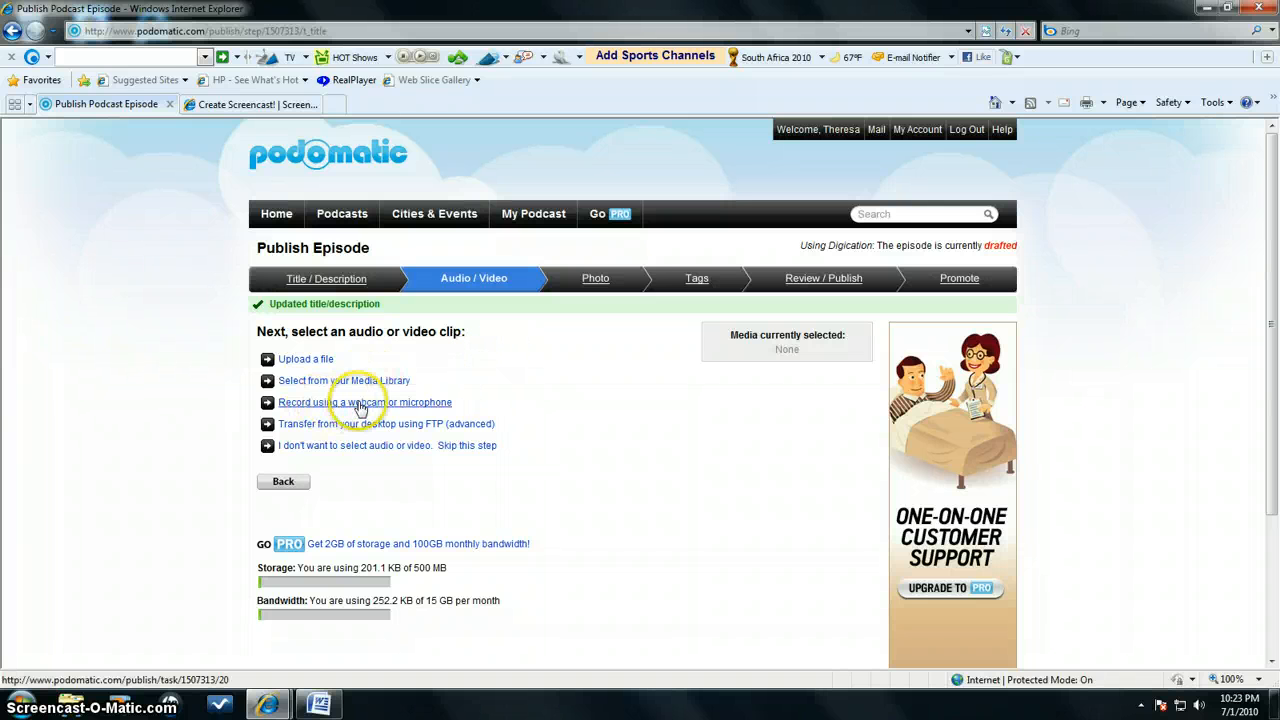
Open the webcam or microphone recorder for the episode, keep Record Video off and check the microphone settings
{"action": "left_click", "coordinate": [376, 404]}
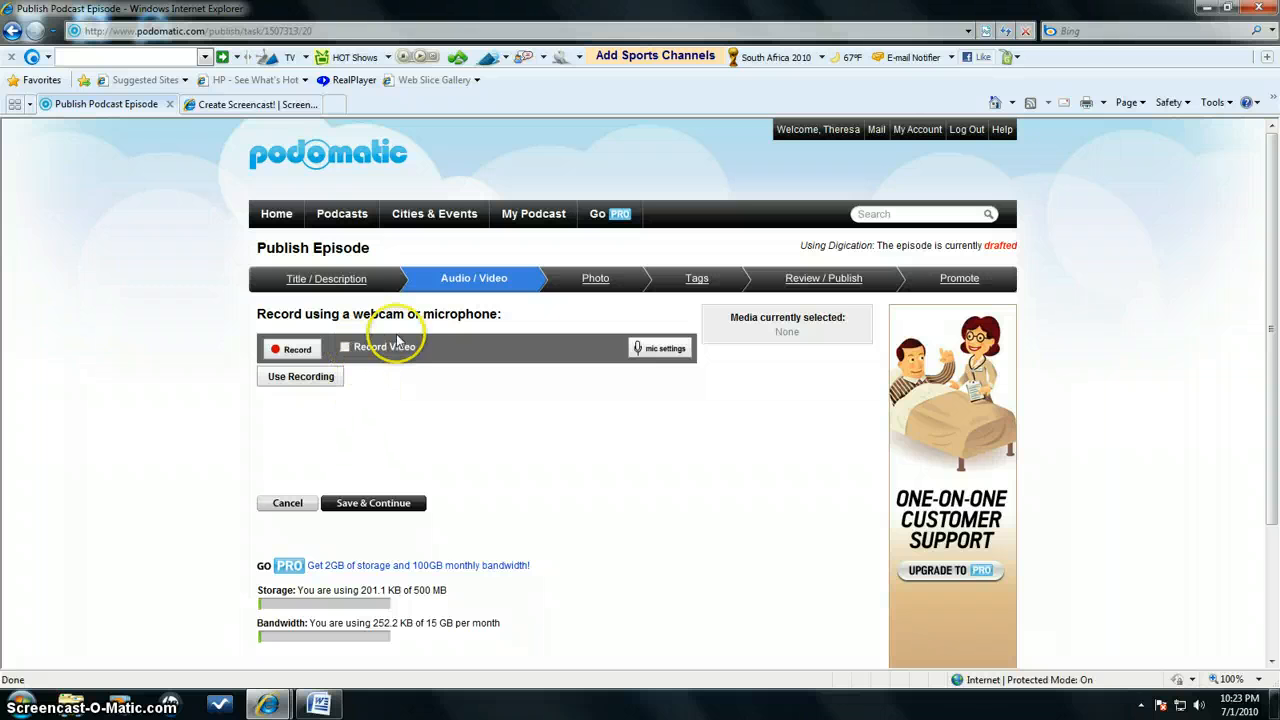
{"action": "left_click", "coordinate": [345, 348]}
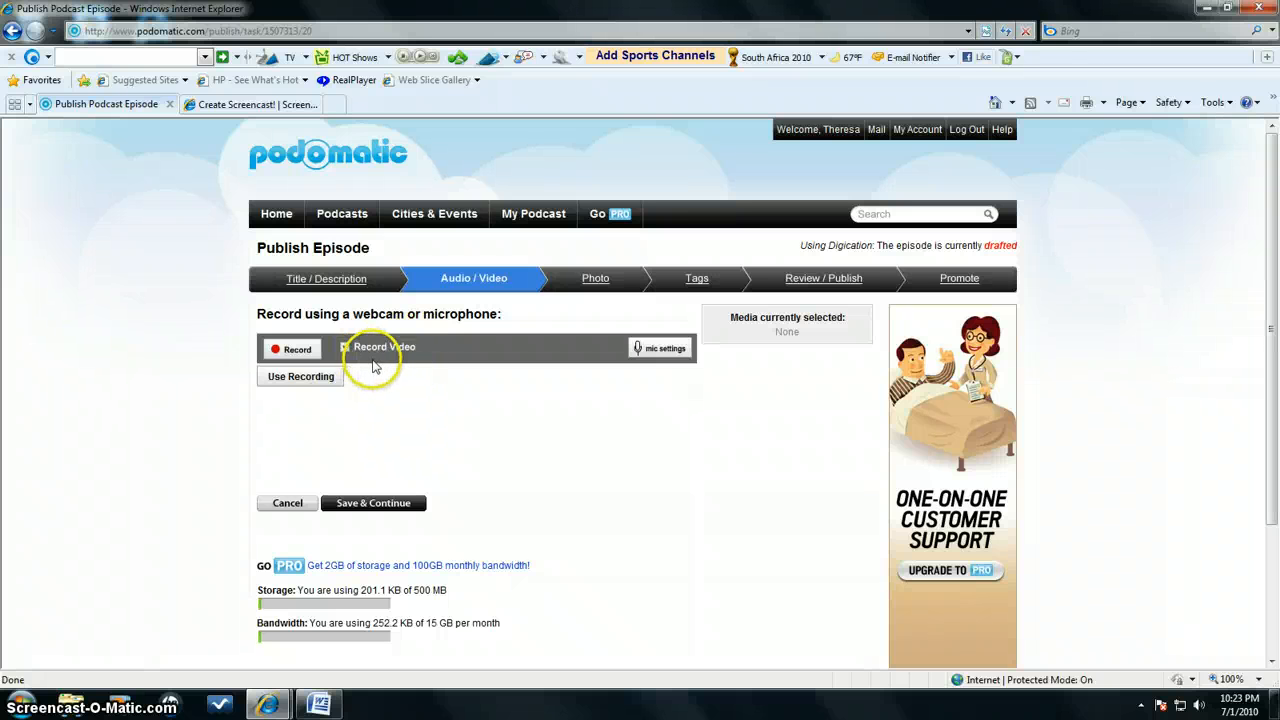
{"action": "left_click", "coordinate": [407, 358]}
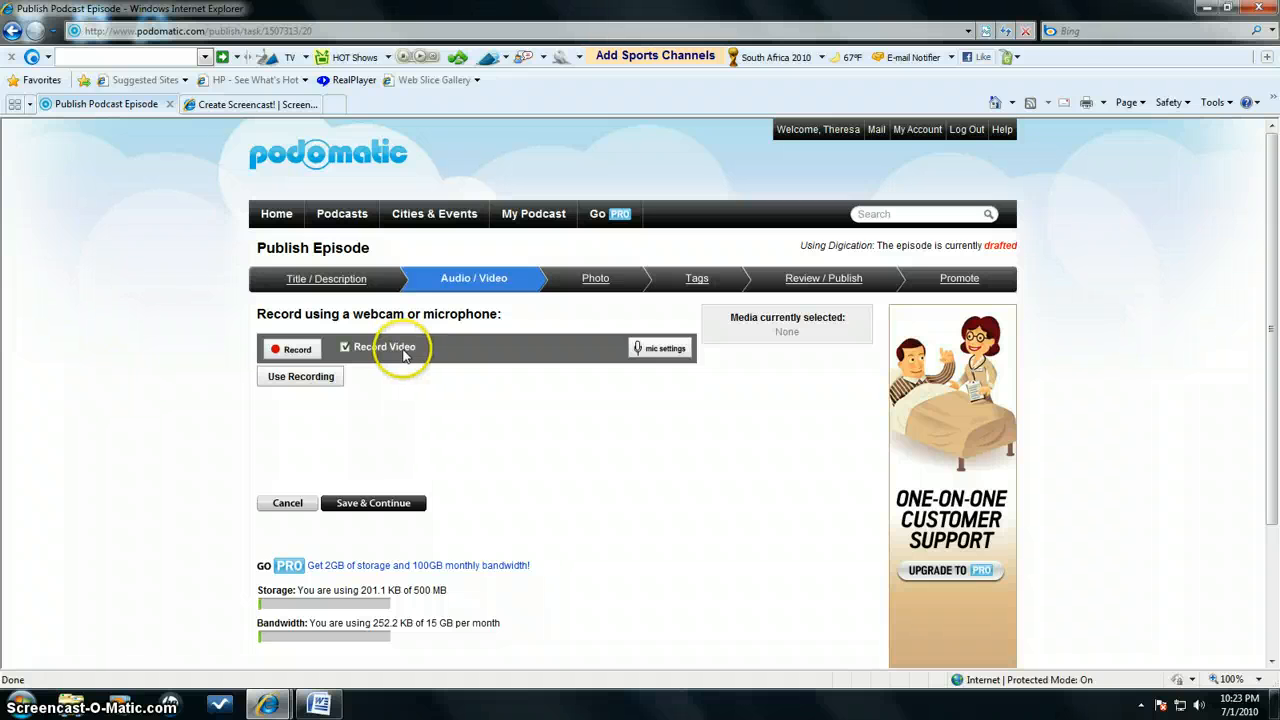
{"action": "left_click", "coordinate": [352, 349]}
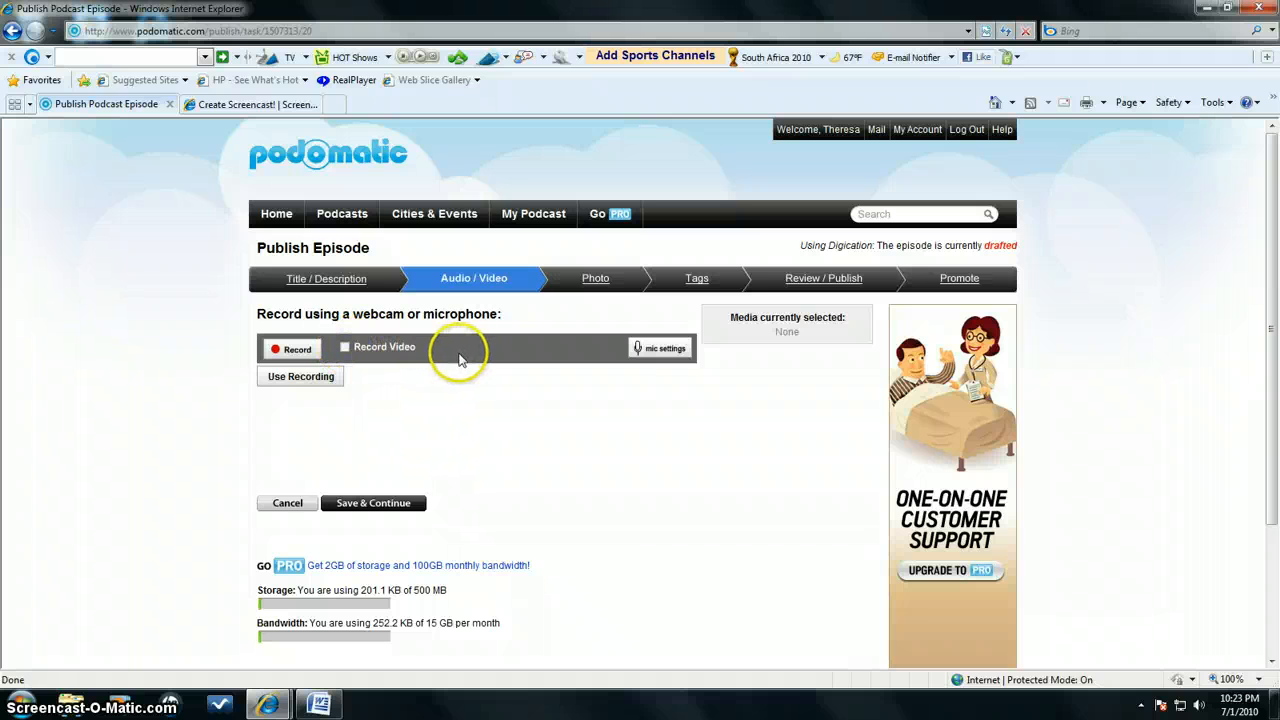
{"action": "left_click", "coordinate": [659, 352]}
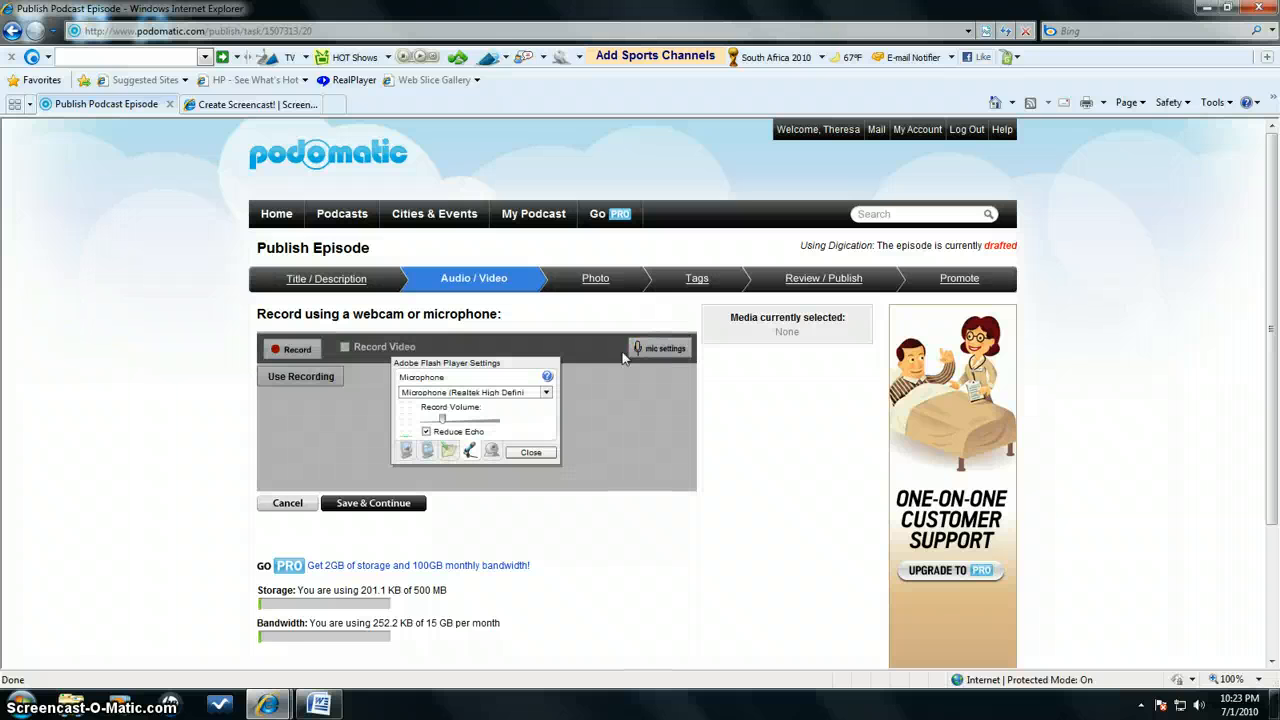
{"action": "left_click", "coordinate": [530, 452]}
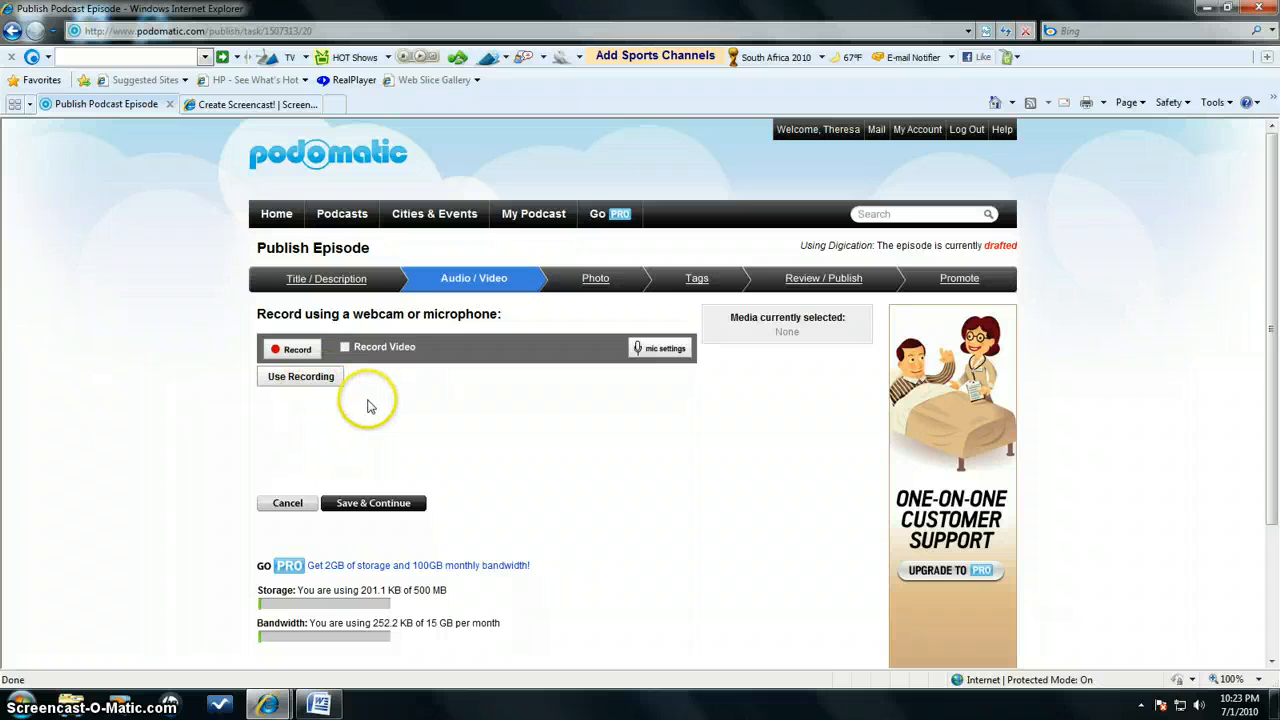
Record an audio clip of about 19 seconds with camera and microphone access allowed, and save it as the episode's media
{"action": "left_click", "coordinate": [296, 352]}
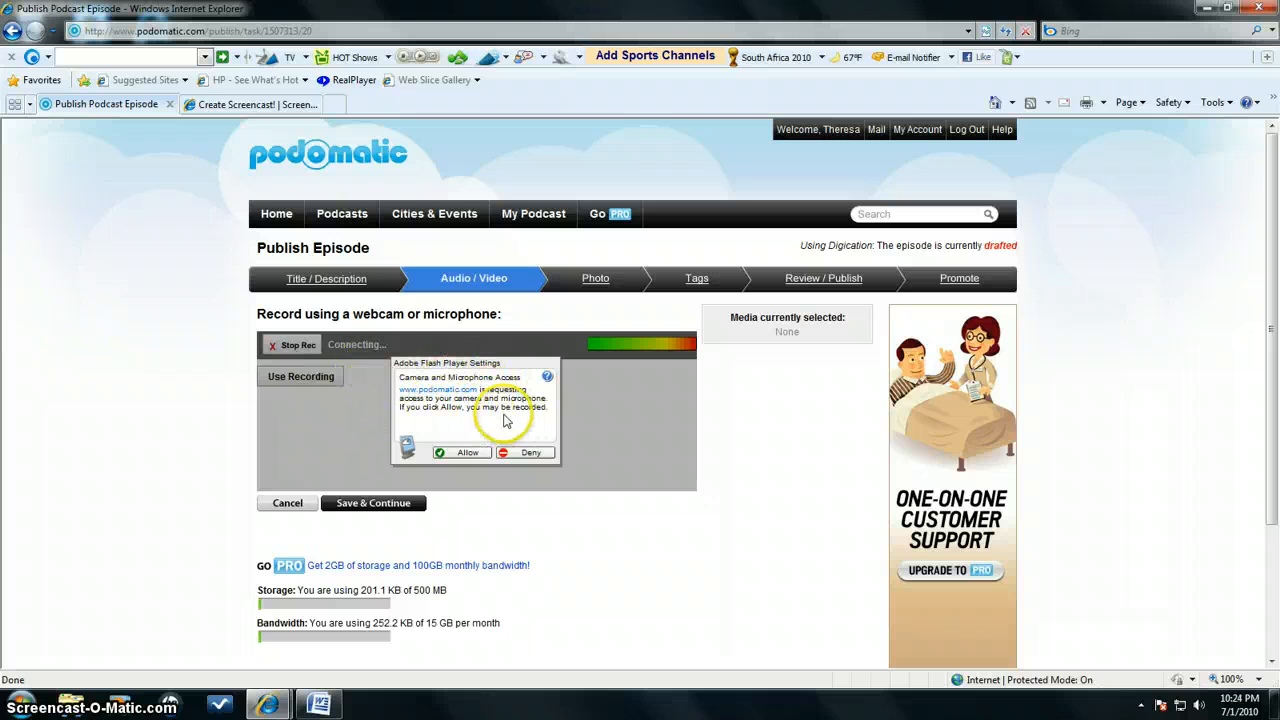
{"action": "left_click", "coordinate": [460, 453]}
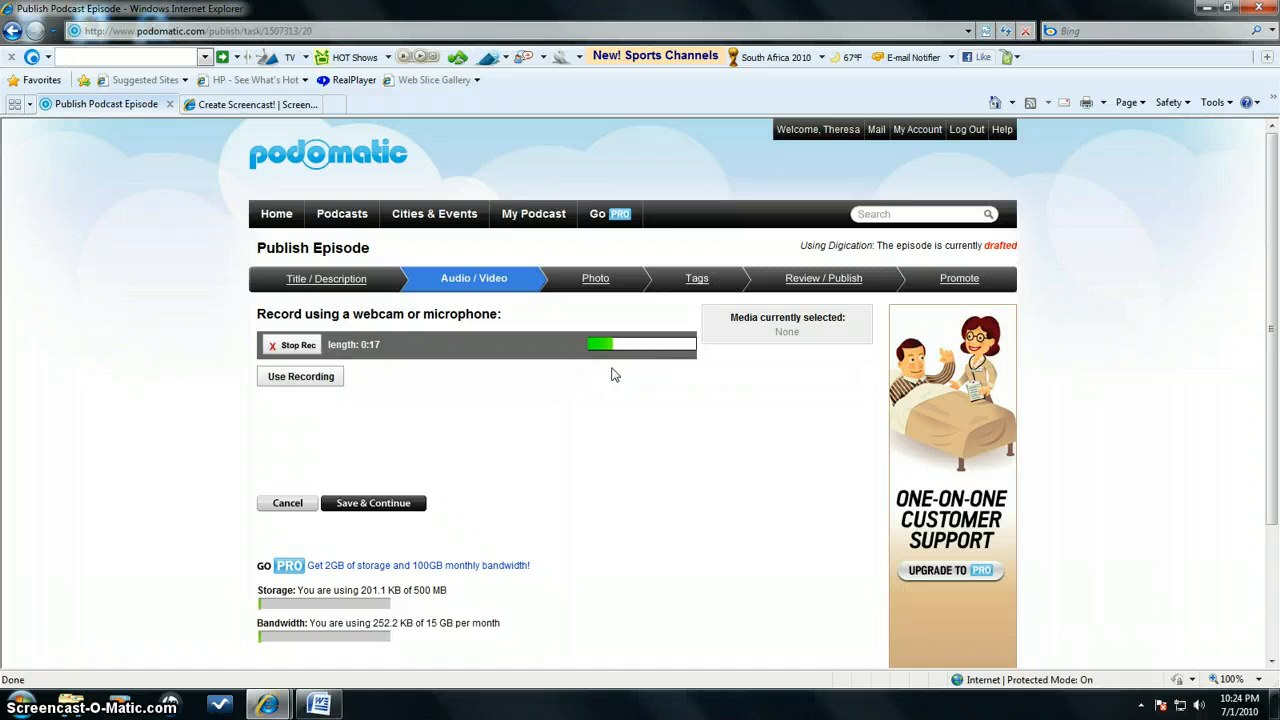
{"action": "left_click", "coordinate": [296, 345]}
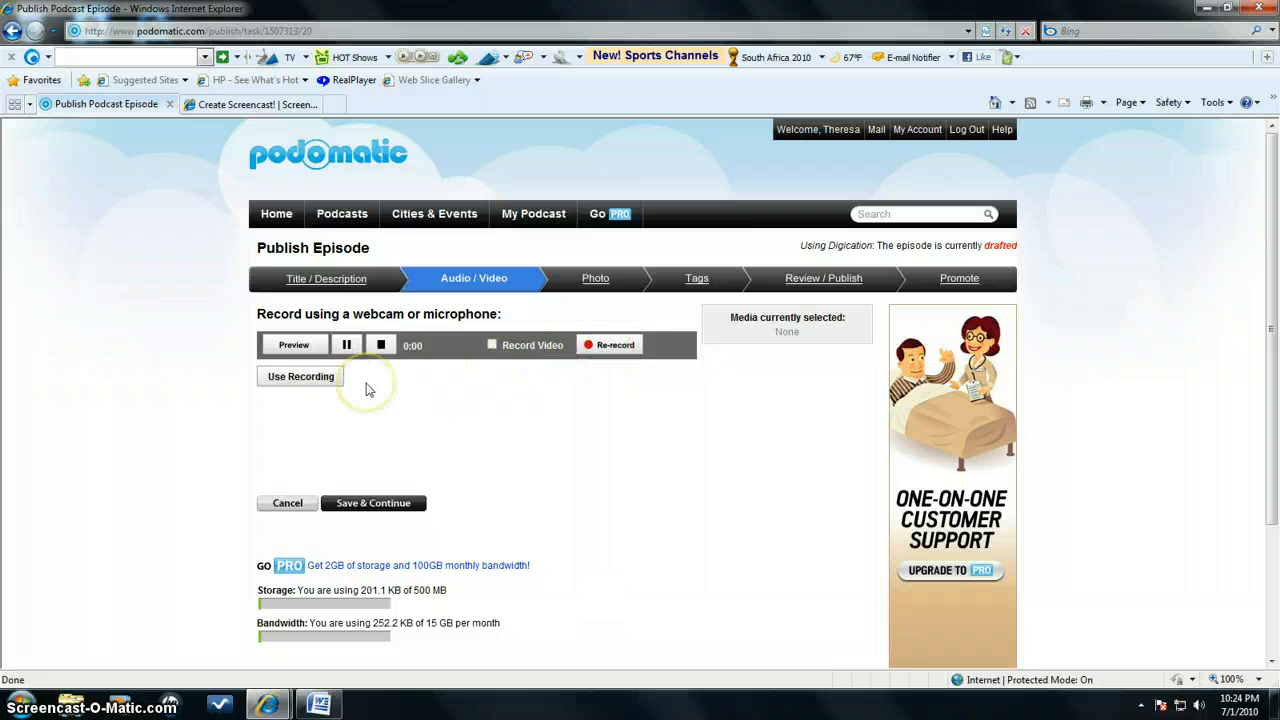
{"action": "left_click", "coordinate": [291, 381]}
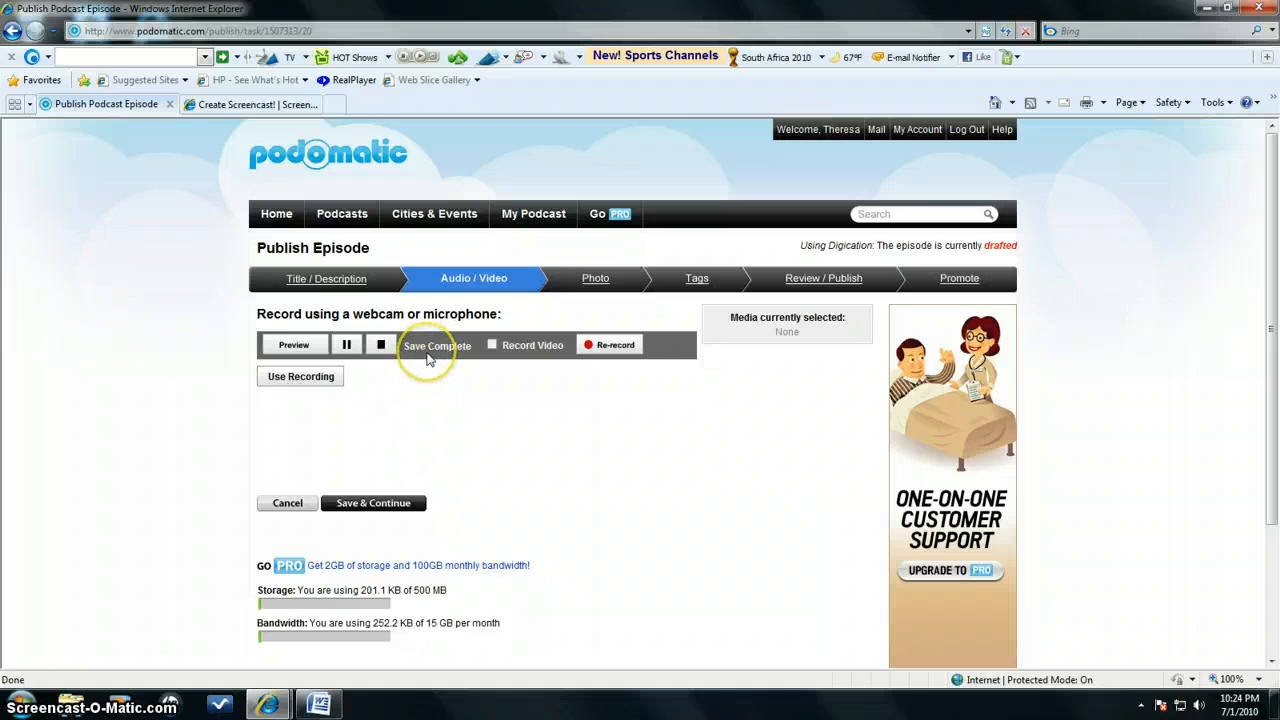
{"action": "left_click", "coordinate": [371, 505]}
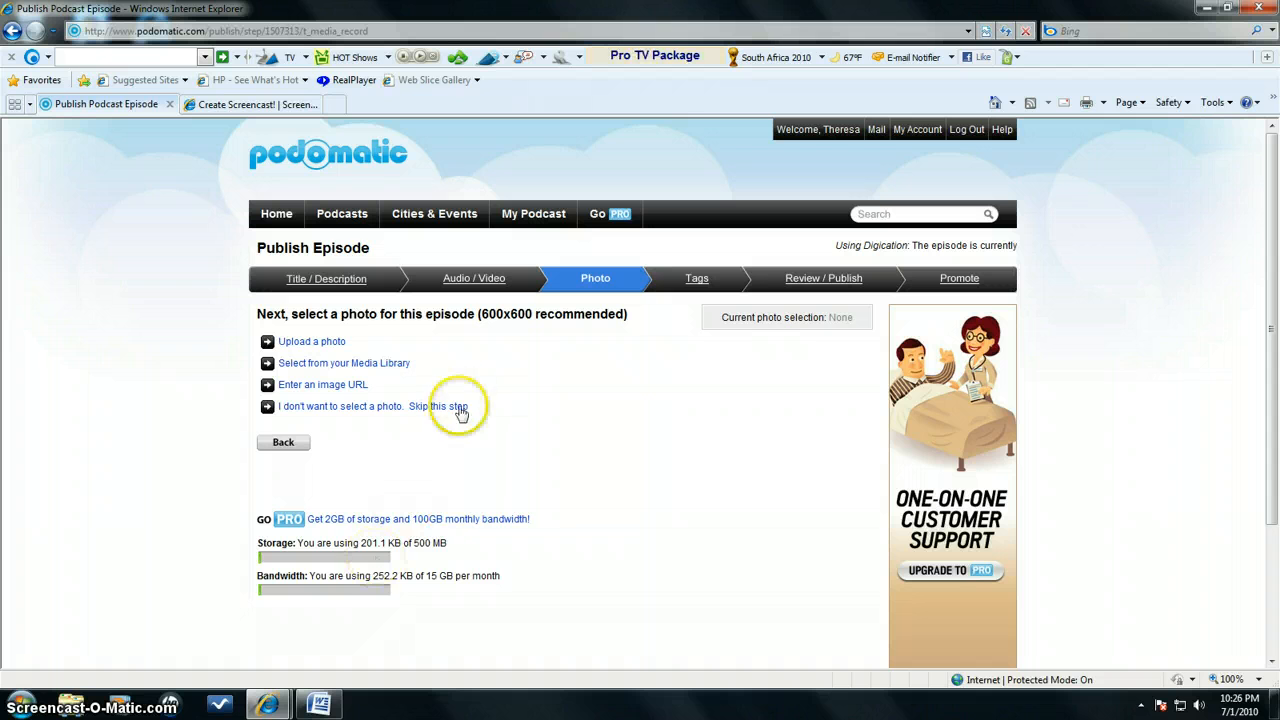
Add the episode photo from an image URL by pasting the copied address ending in /mediaroot/eportfolio.jpg, and save it
{"action": "left_click", "coordinate": [326, 386]}
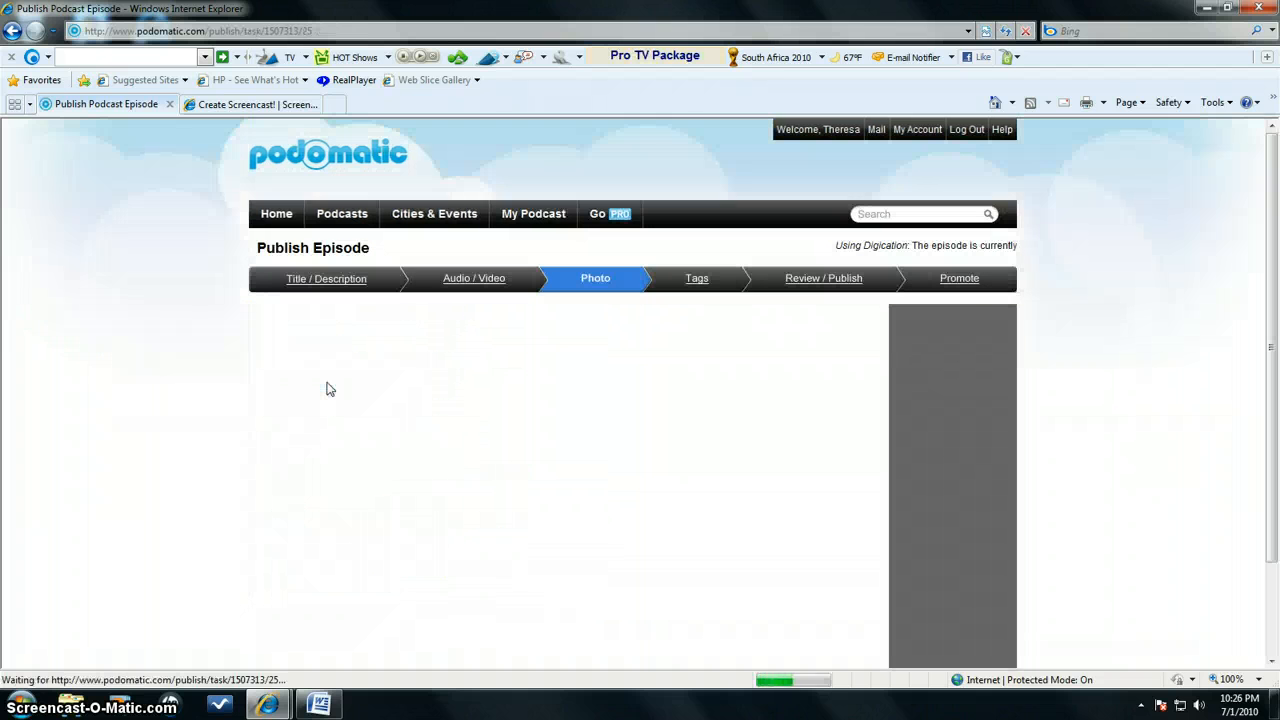
{"action": "left_click", "coordinate": [326, 337]}
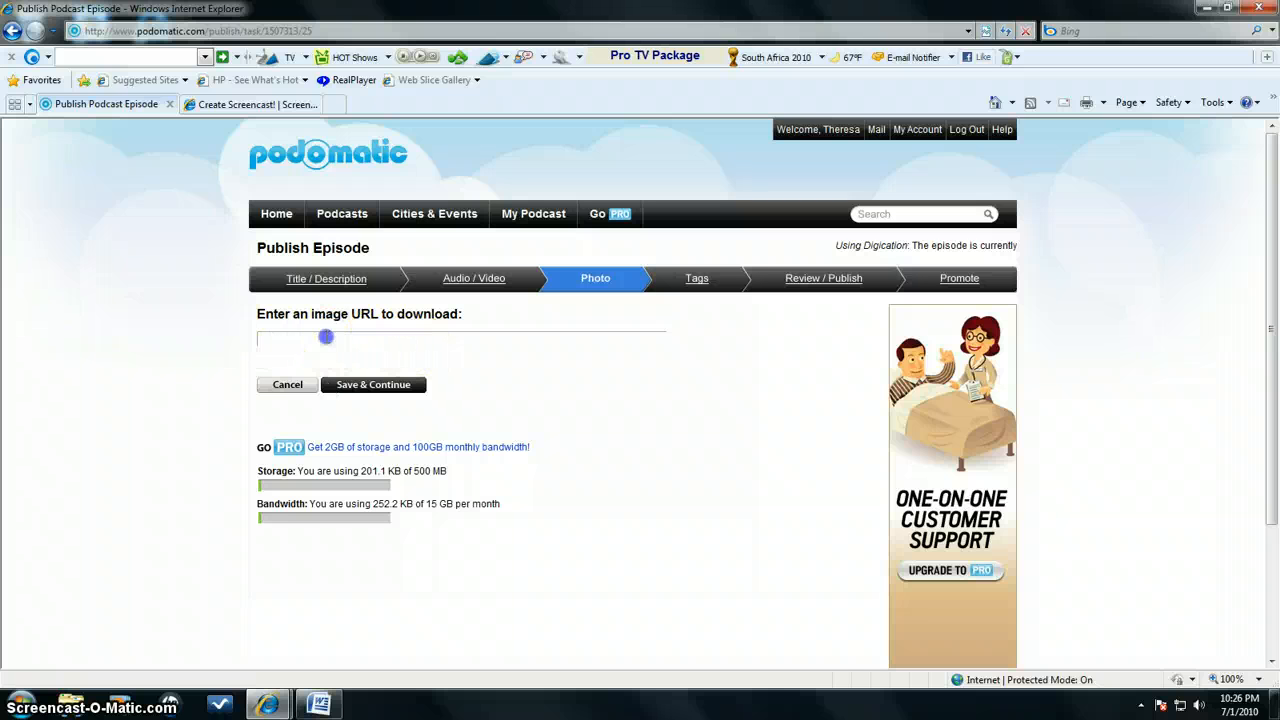
{"action": "right_click", "coordinate": [324, 338]}
{"action": "left_click", "coordinate": [362, 404]}
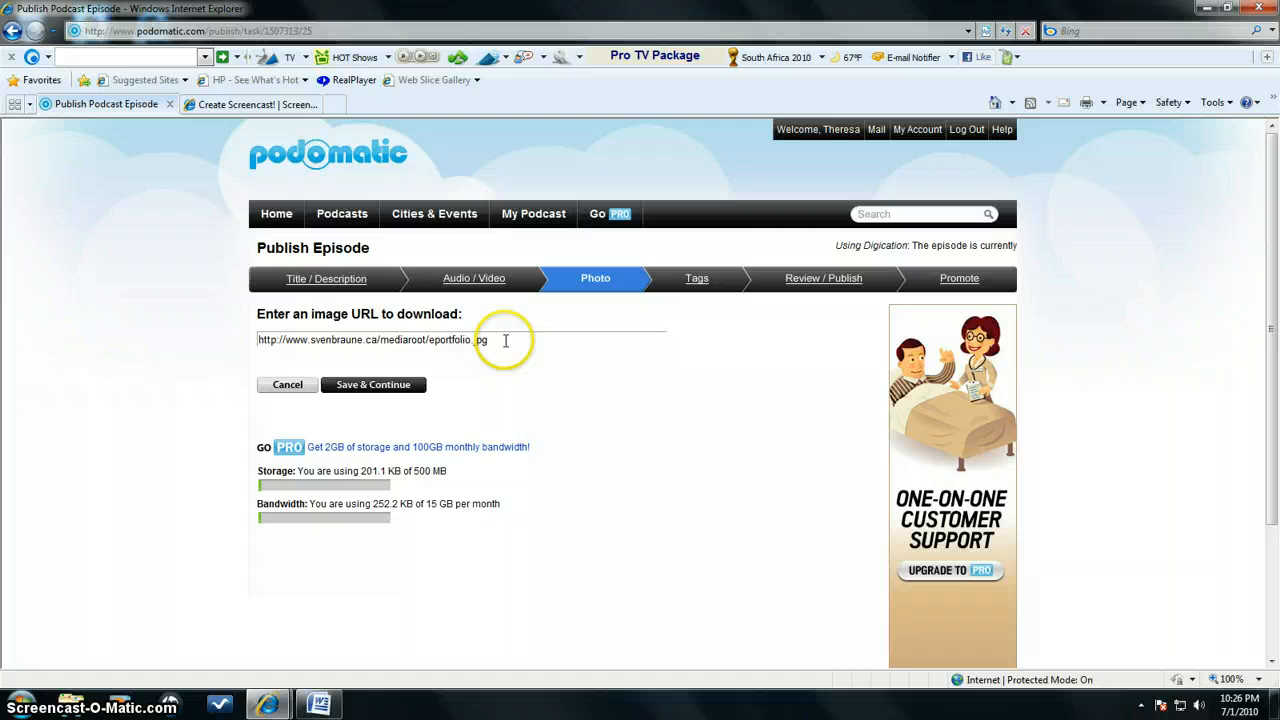
{"action": "left_click", "coordinate": [356, 388]}
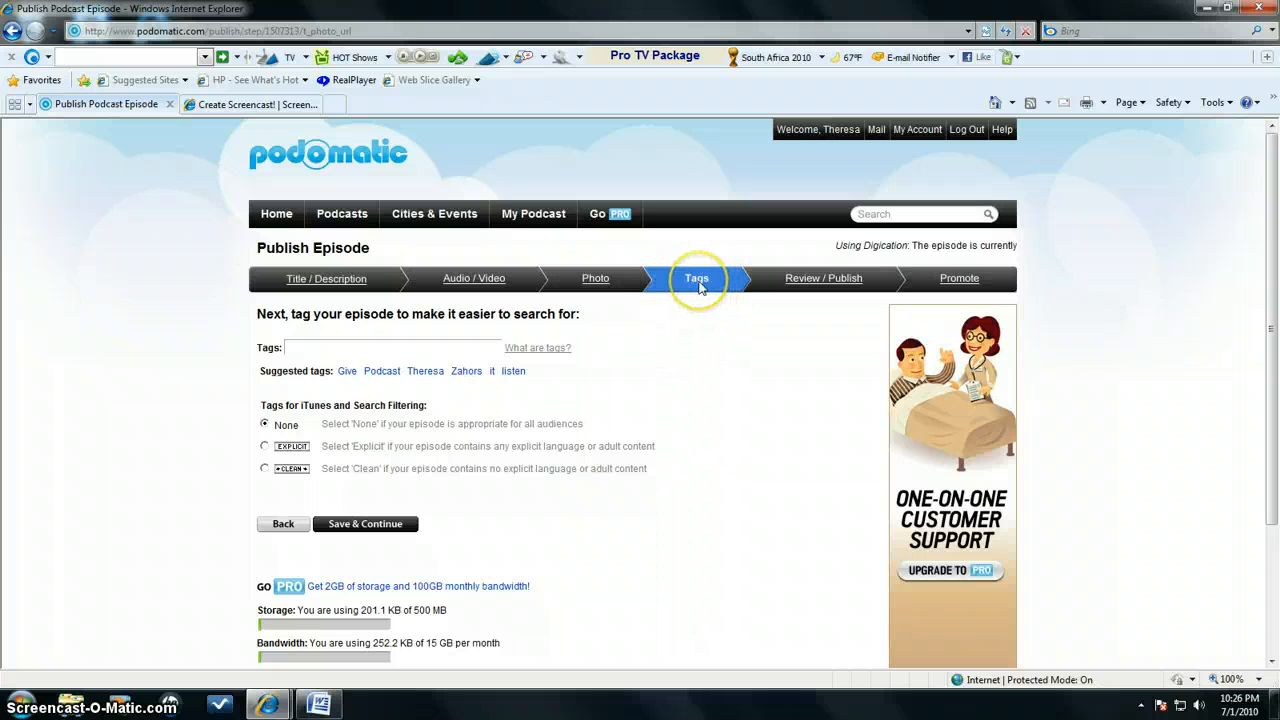
Tag the episode "eportfolio digication", save the tags, and save the episode review to continue to promotion
{"action": "left_click", "coordinate": [300, 348]}
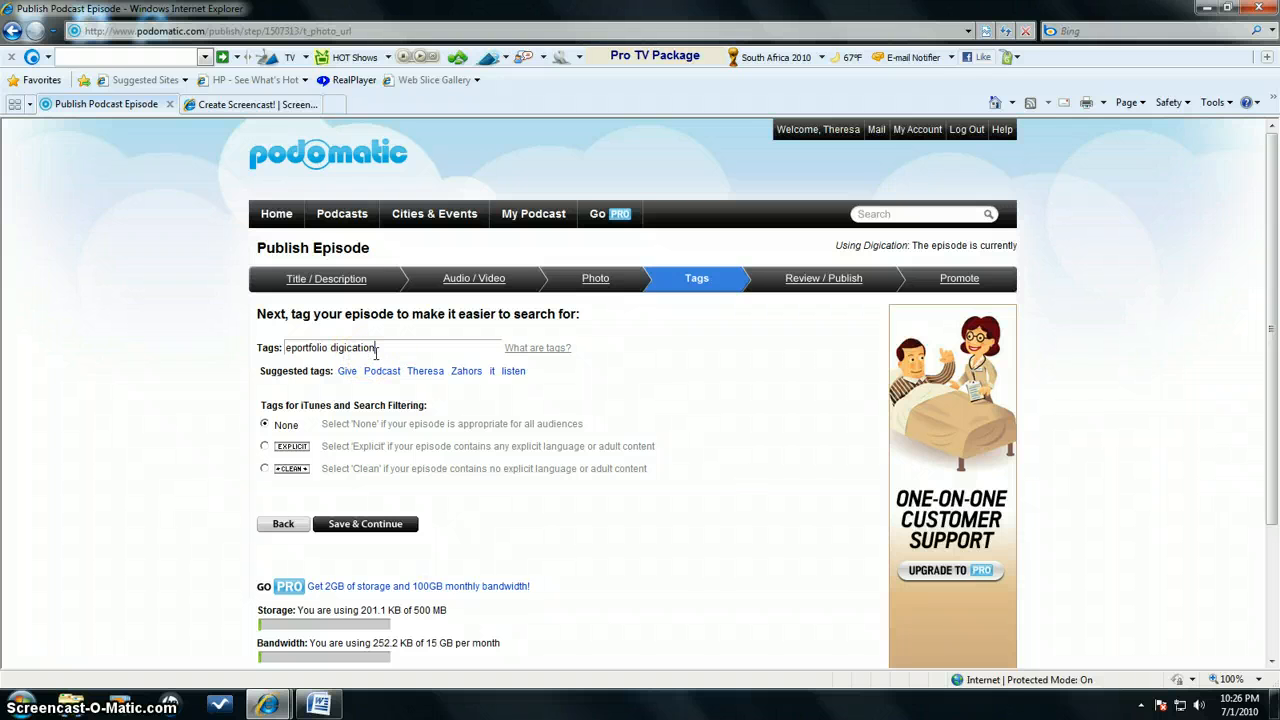
{"action": "left_click", "coordinate": [343, 525]}
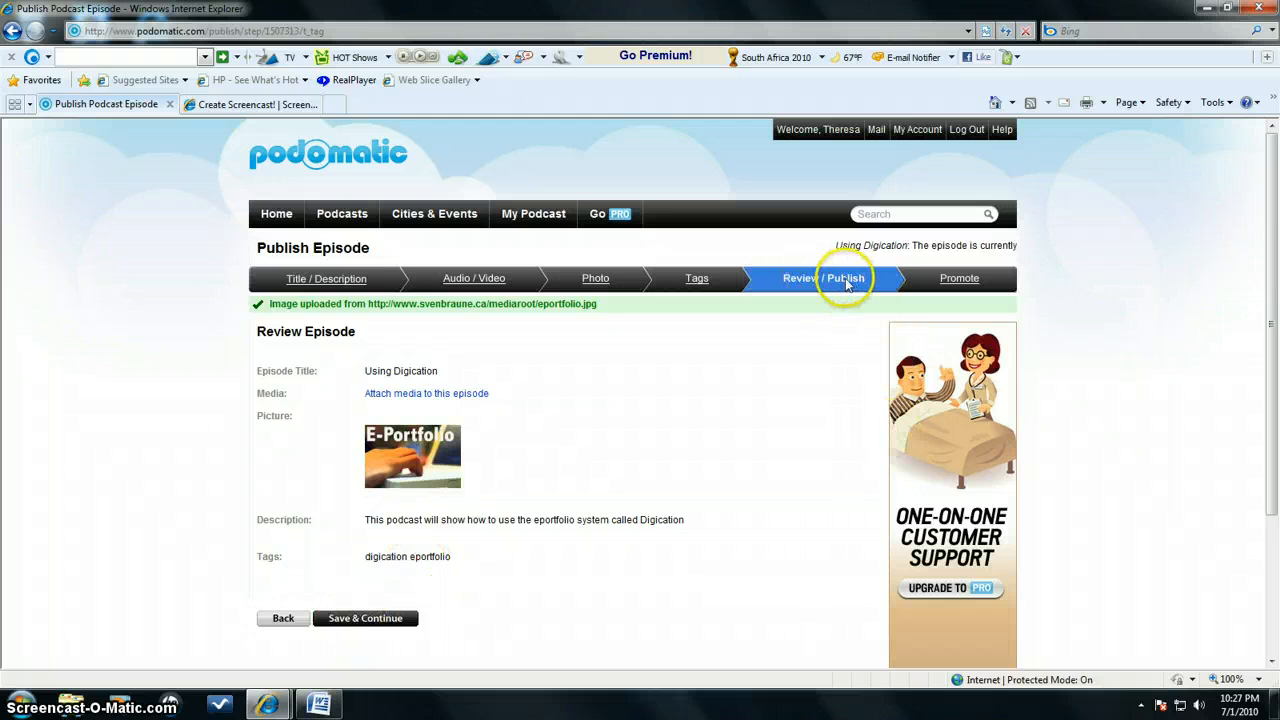
{"action": "left_click", "coordinate": [363, 619]}
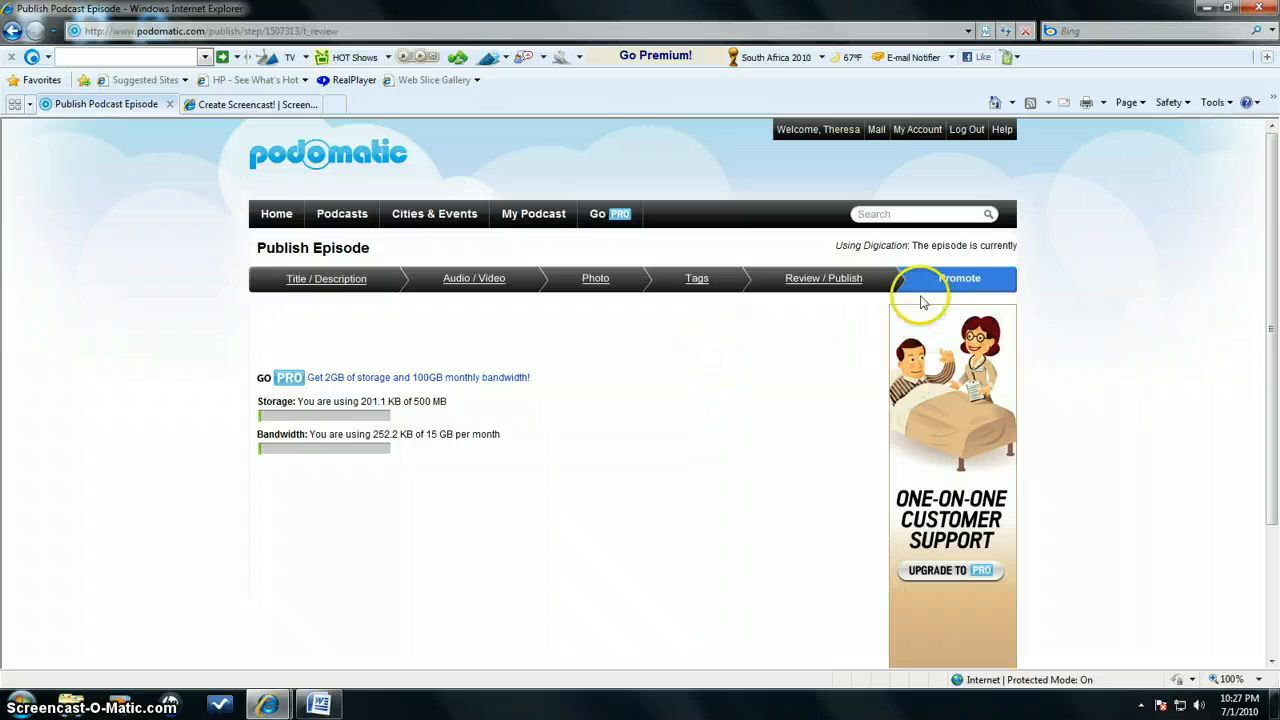
{"action": "left_click", "coordinate": [618, 364]}
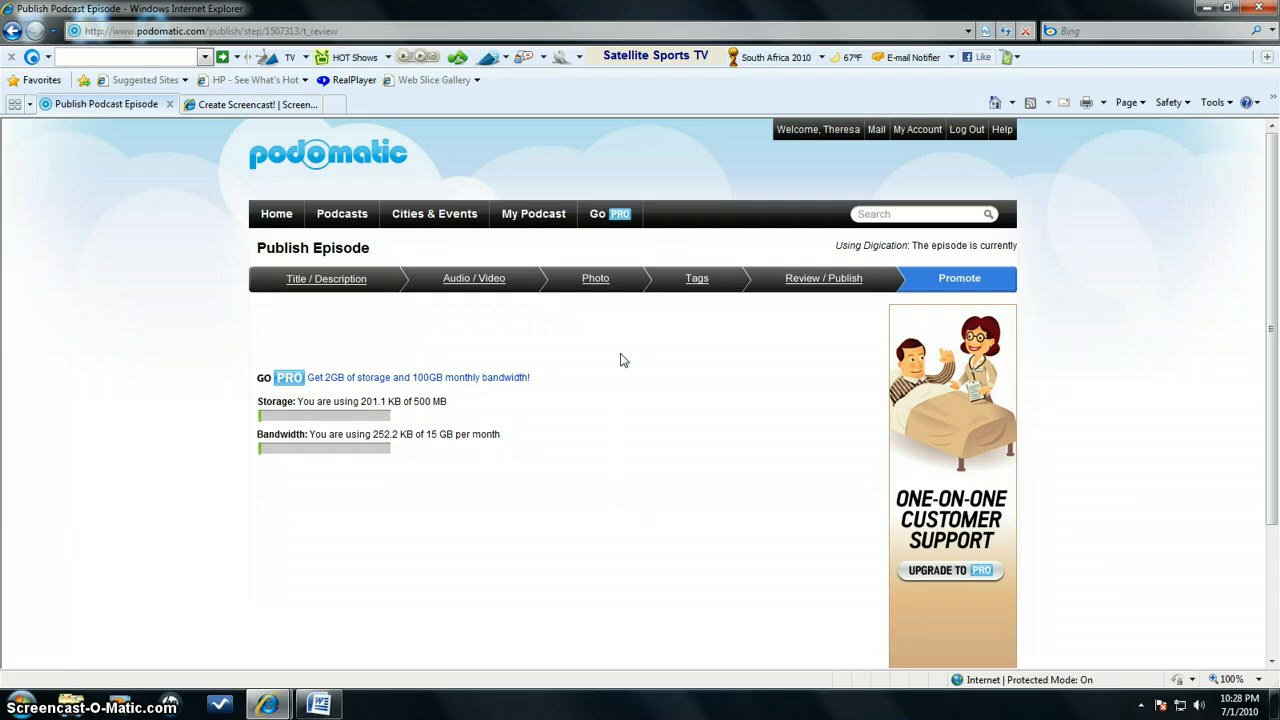
Open the podcast's Settings & Layout page and look over its basic info options
{"action": "left_click", "coordinate": [560, 214]}
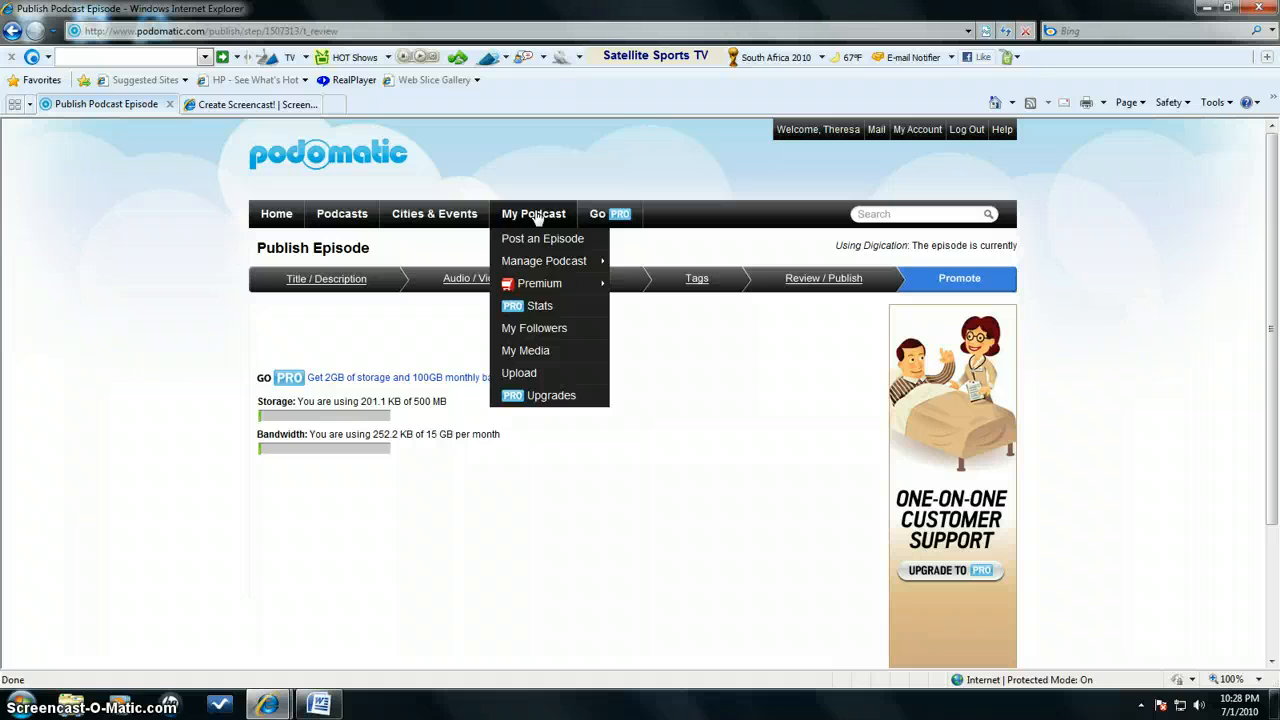
{"action": "left_click", "coordinate": [538, 217]}
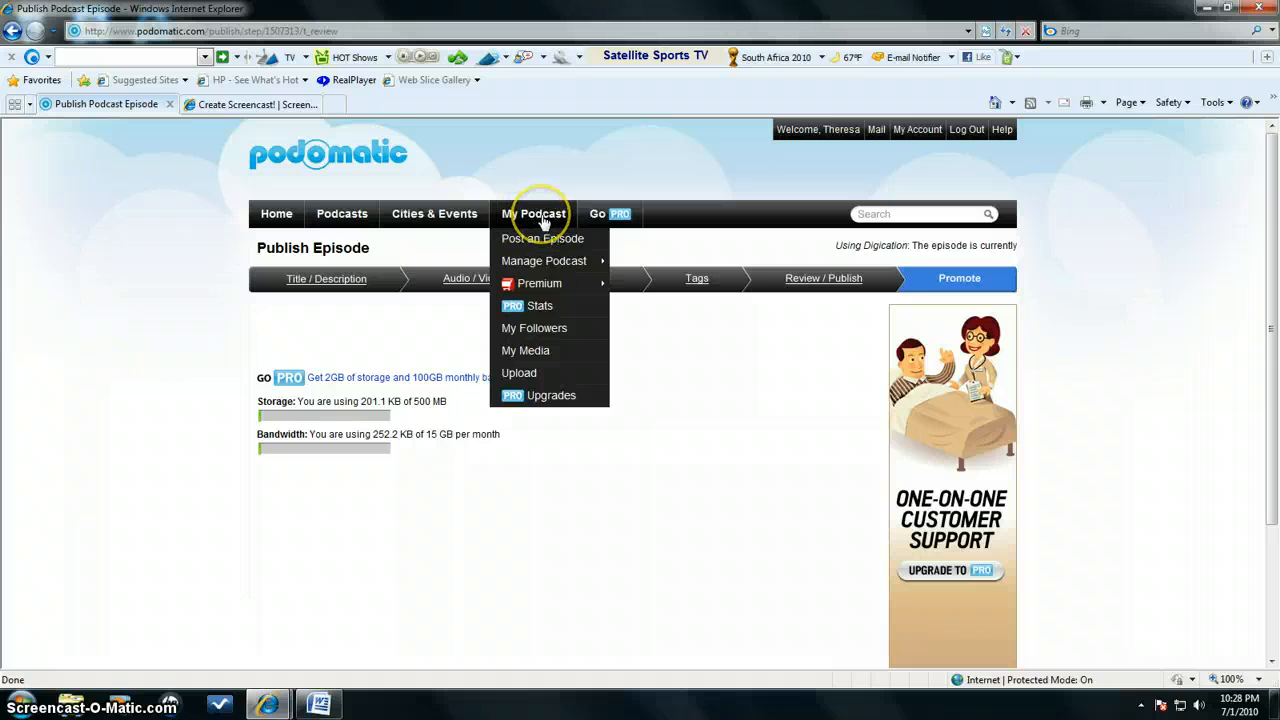
{"action": "left_click", "coordinate": [572, 265]}
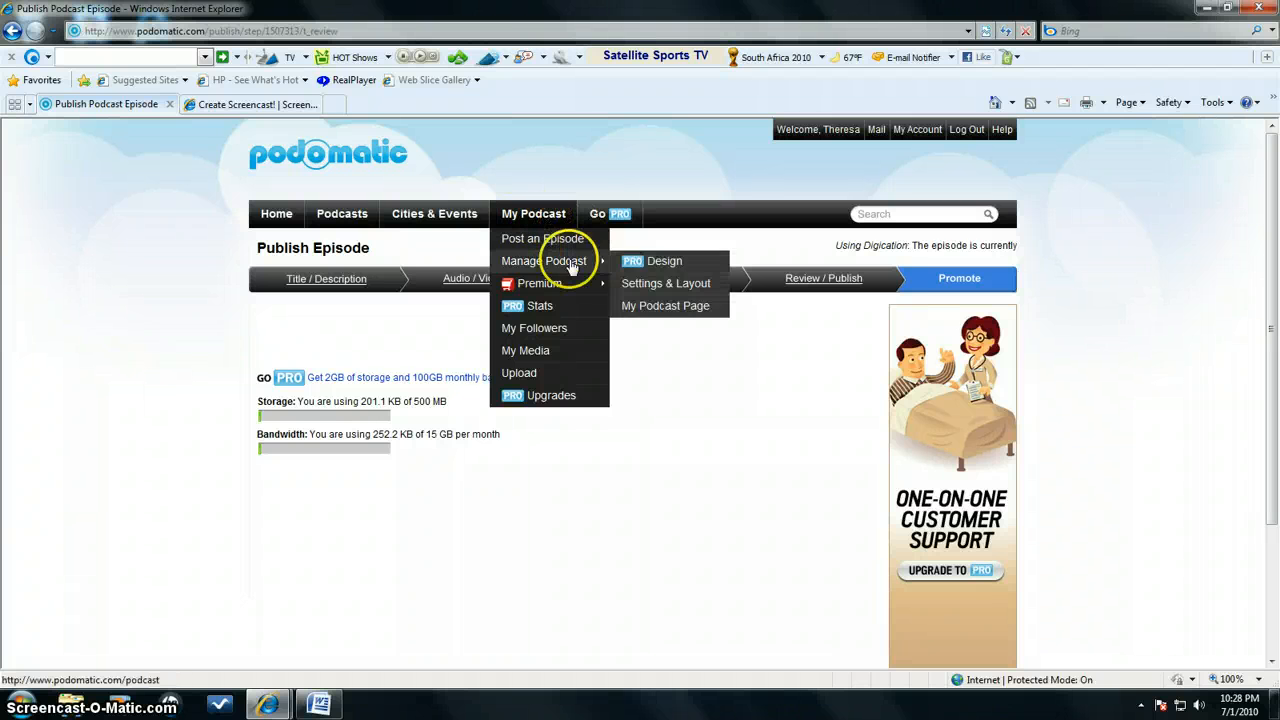
{"action": "left_click", "coordinate": [676, 290]}
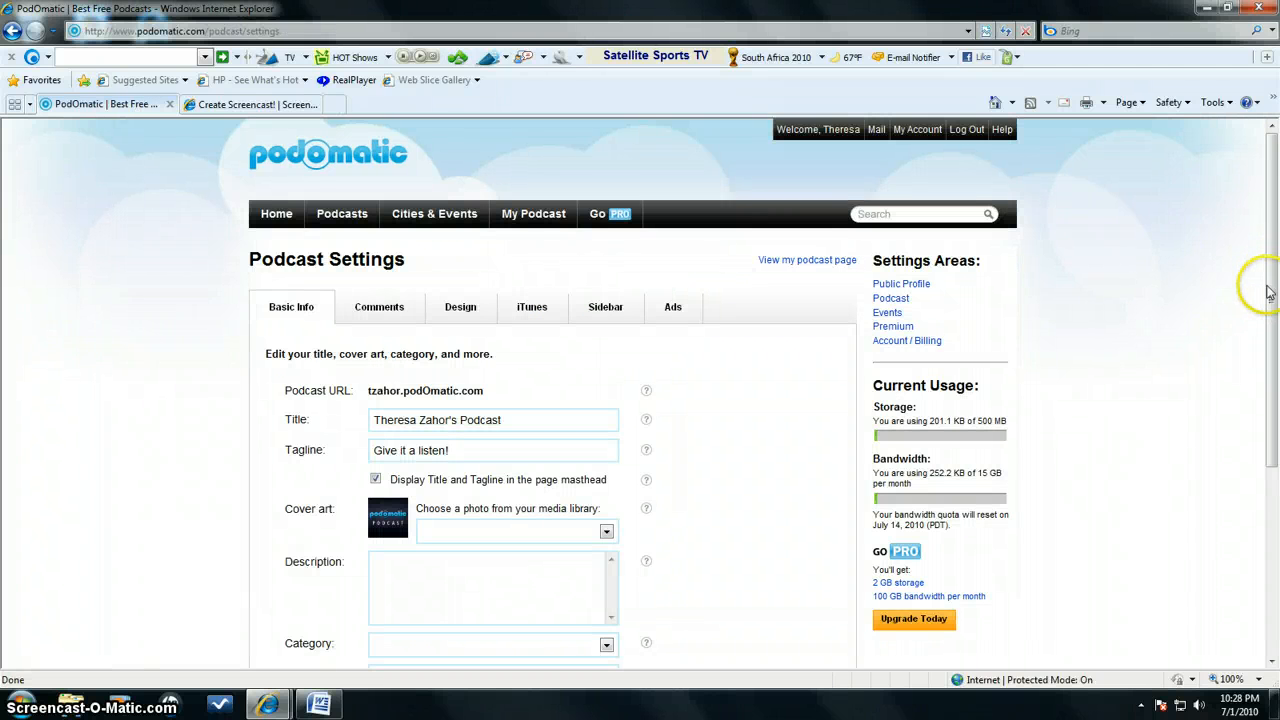
{"action": "left_click_drag", "start_coordinate": [1271, 287], "coordinate": [1271, 338]}
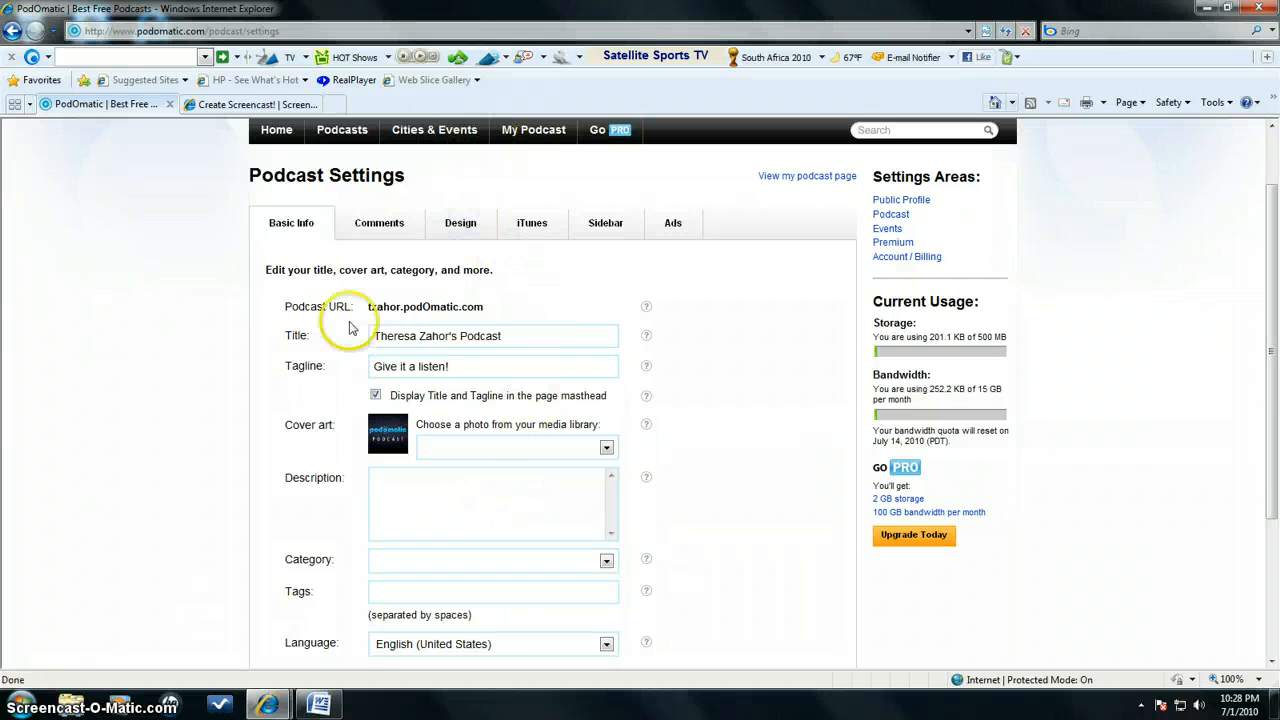
Open the public podcast page, look through its posted episodes and check the page's web address
{"action": "mouse_move", "coordinate": [525, 130]}
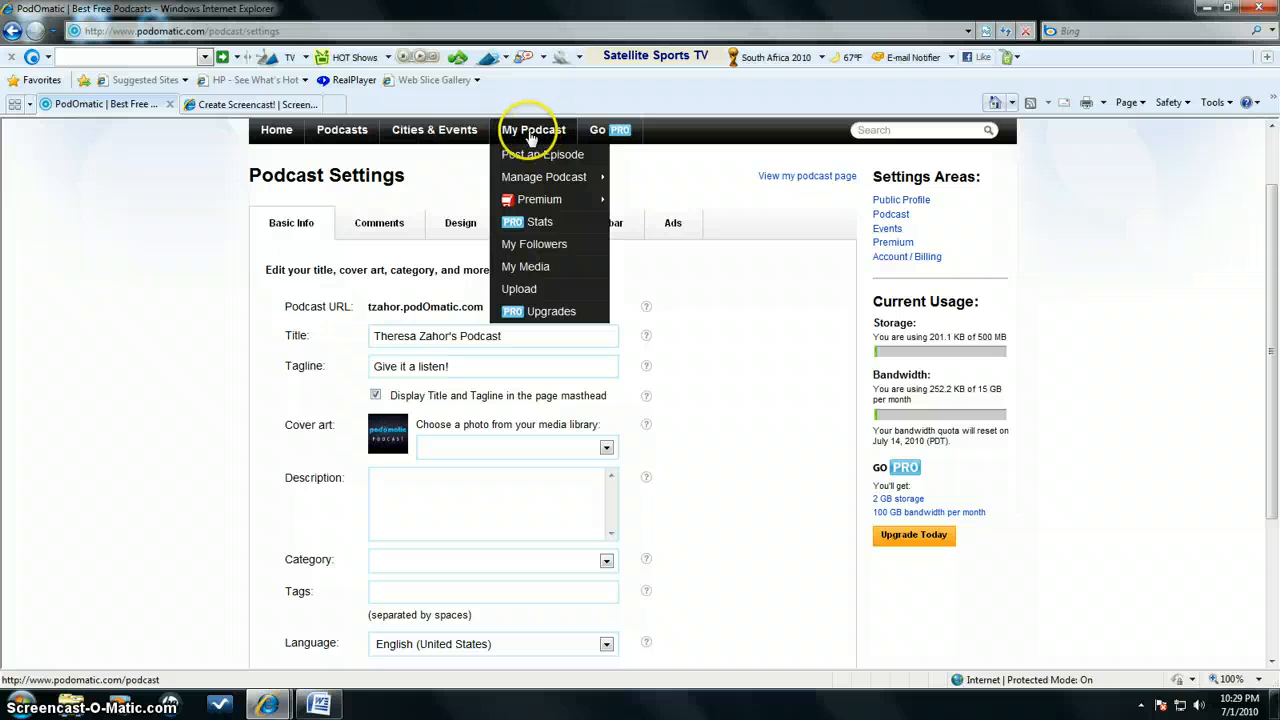
{"action": "mouse_move", "coordinate": [530, 176]}
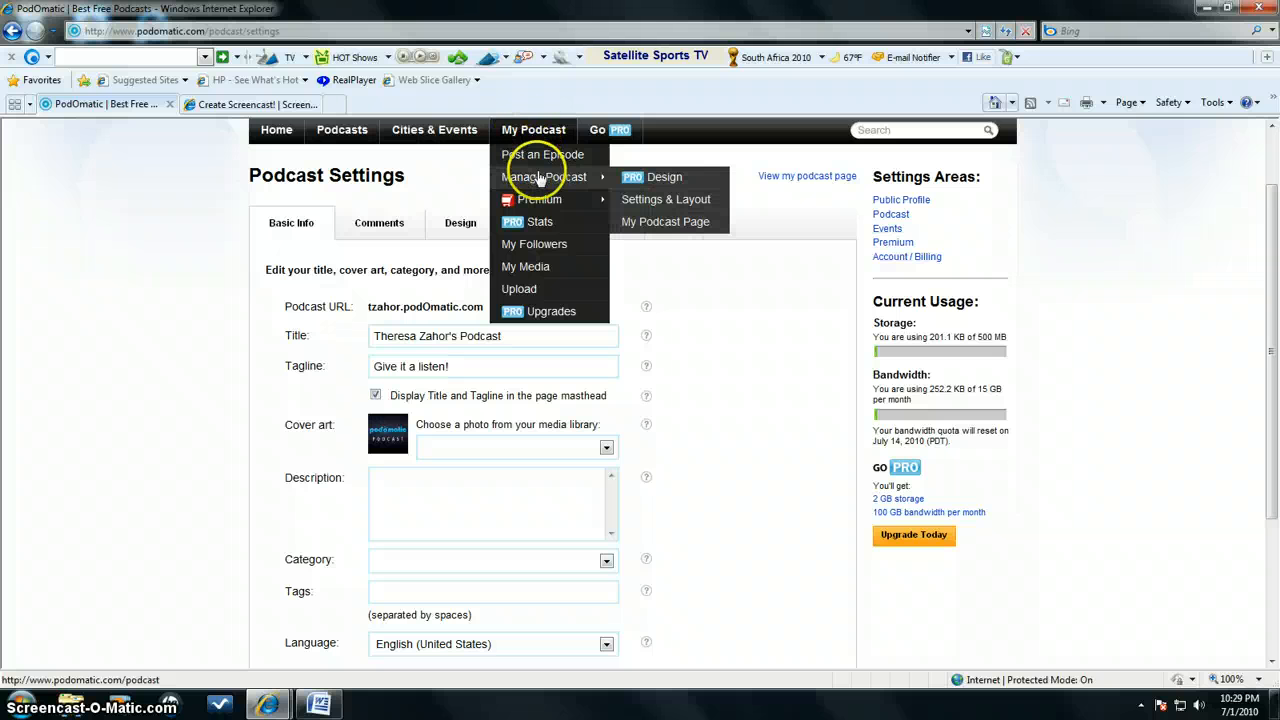
{"action": "left_click", "coordinate": [665, 222]}
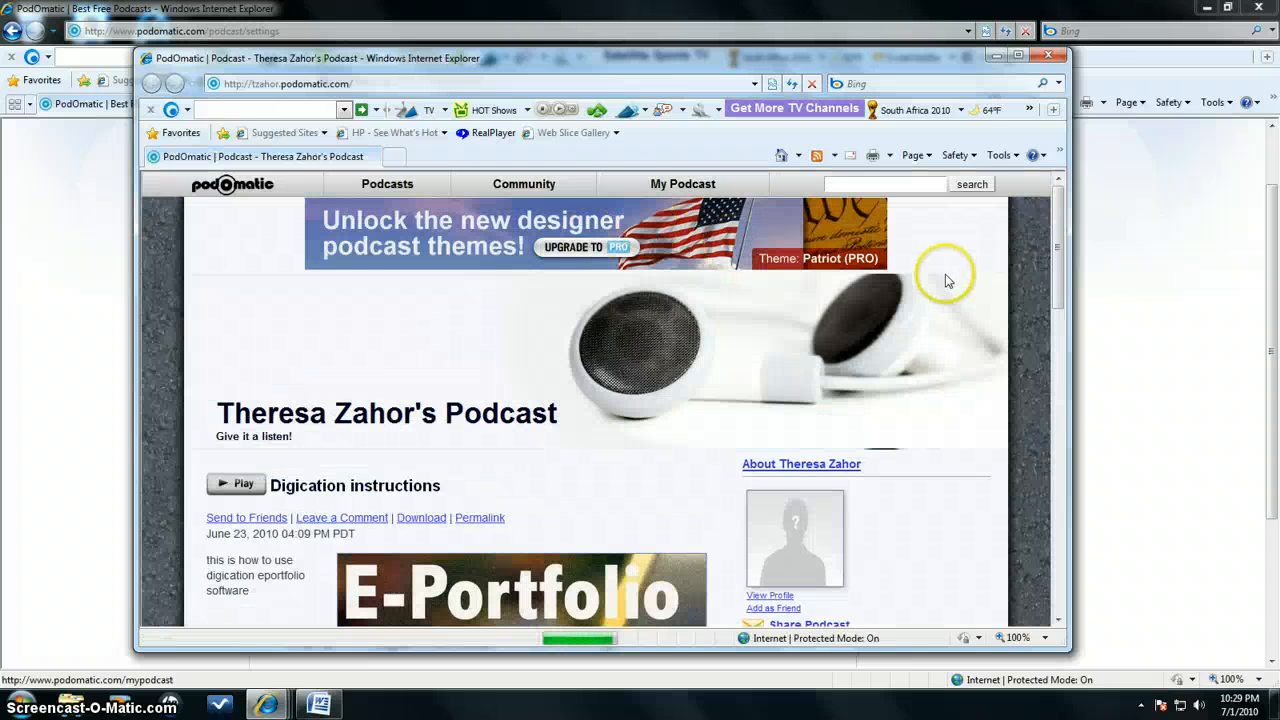
{"action": "left_click_drag", "start_coordinate": [1057, 271], "coordinate": [1059, 290]}
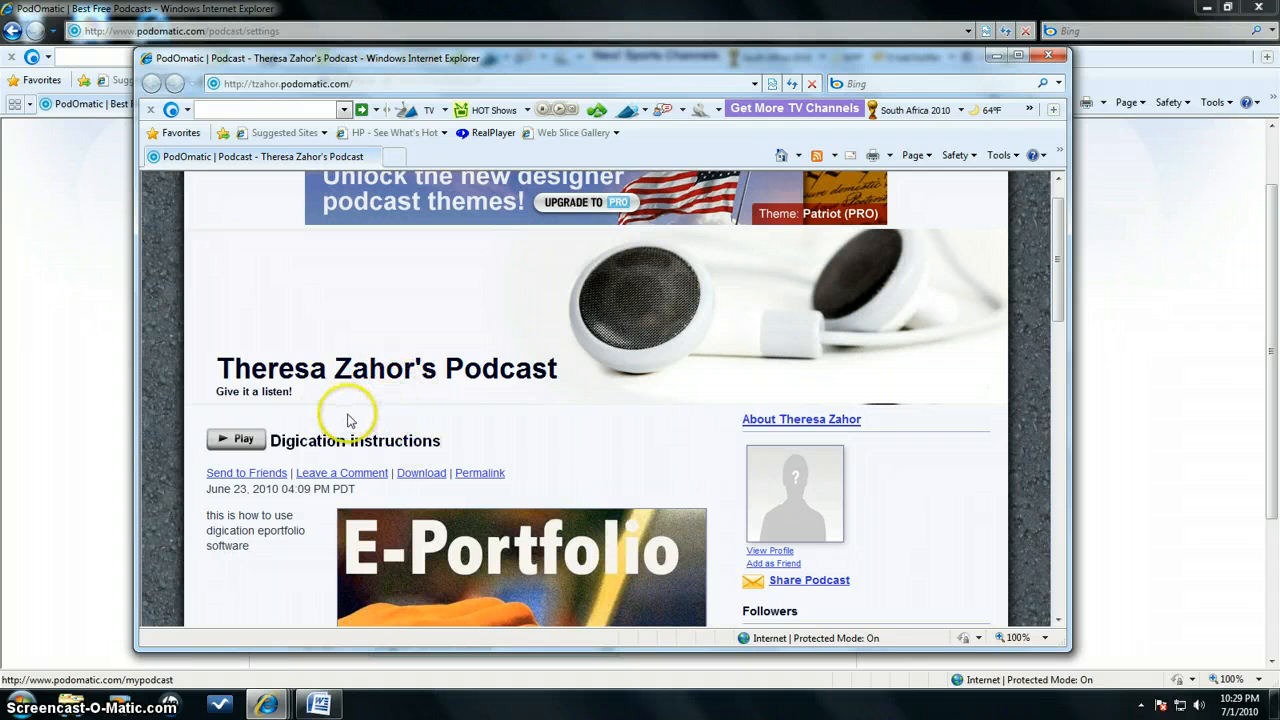
{"action": "scroll", "coordinate": [1066, 315], "scroll_direction": "down", "scroll_amount": 4}
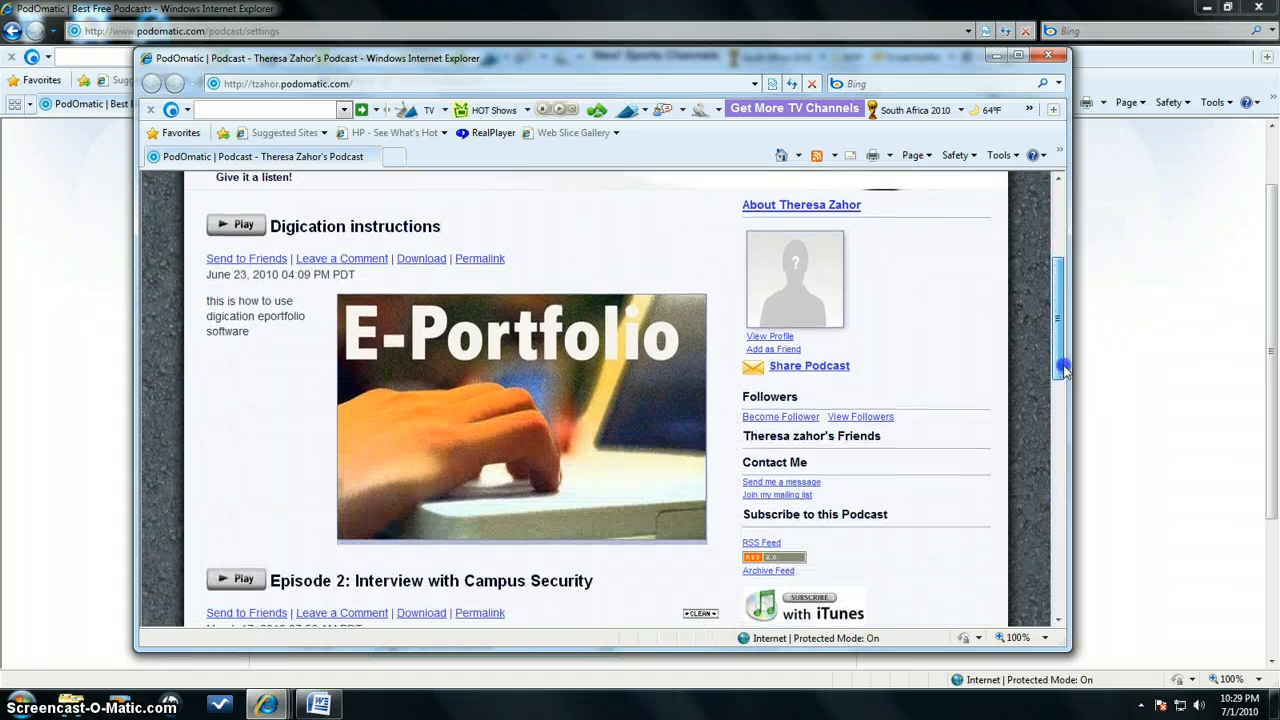
{"action": "scroll", "coordinate": [1060, 320], "scroll_direction": "up", "scroll_amount": 5}
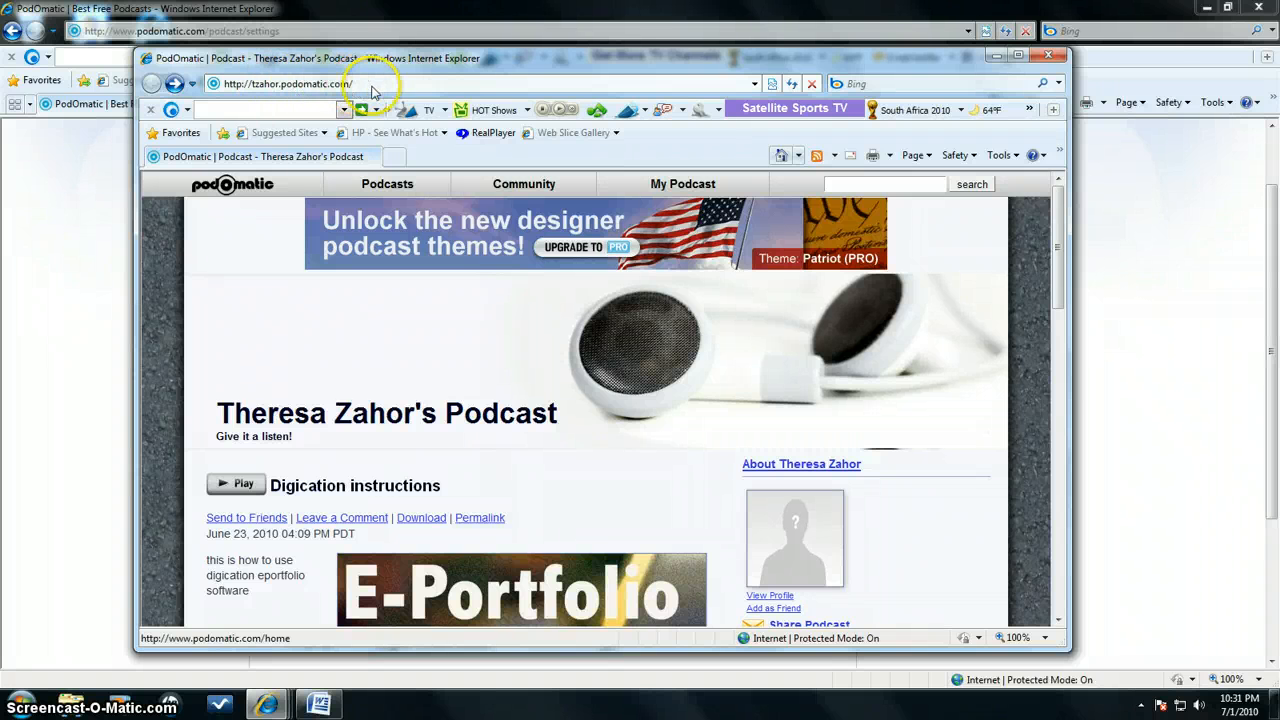
{"action": "left_click", "coordinate": [352, 83]}
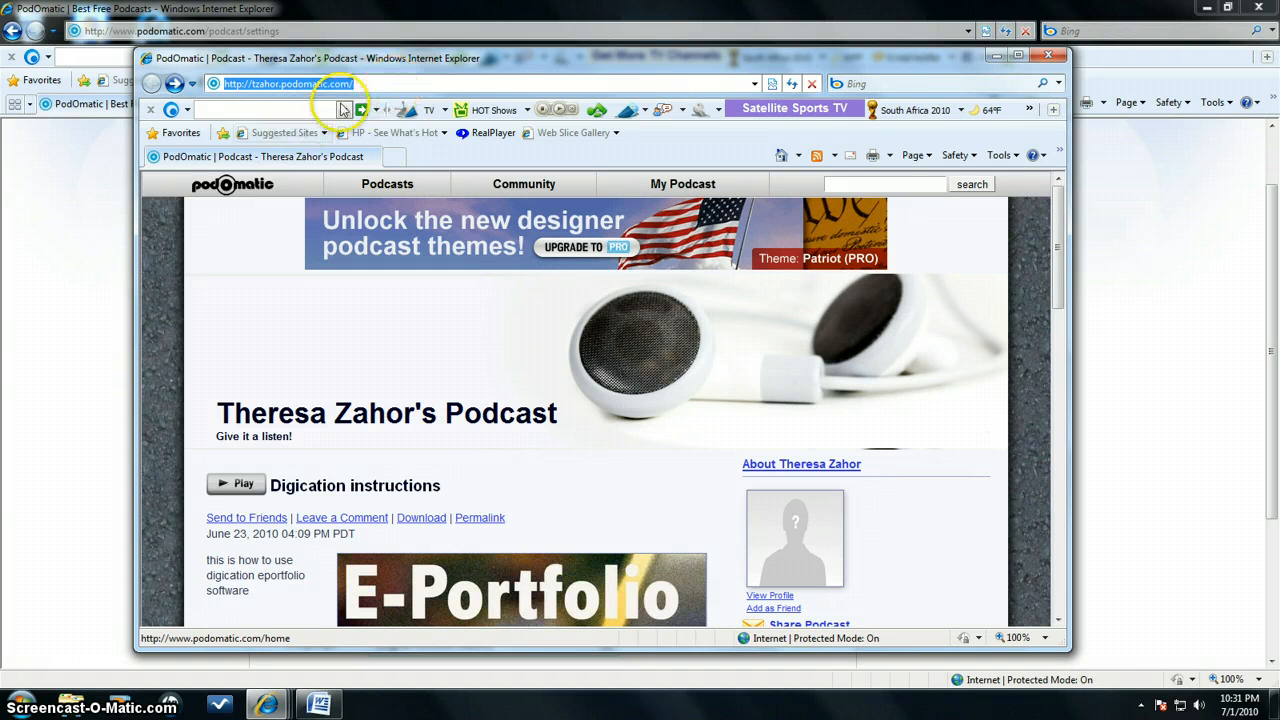
{"action": "left_click", "coordinate": [247, 226]}
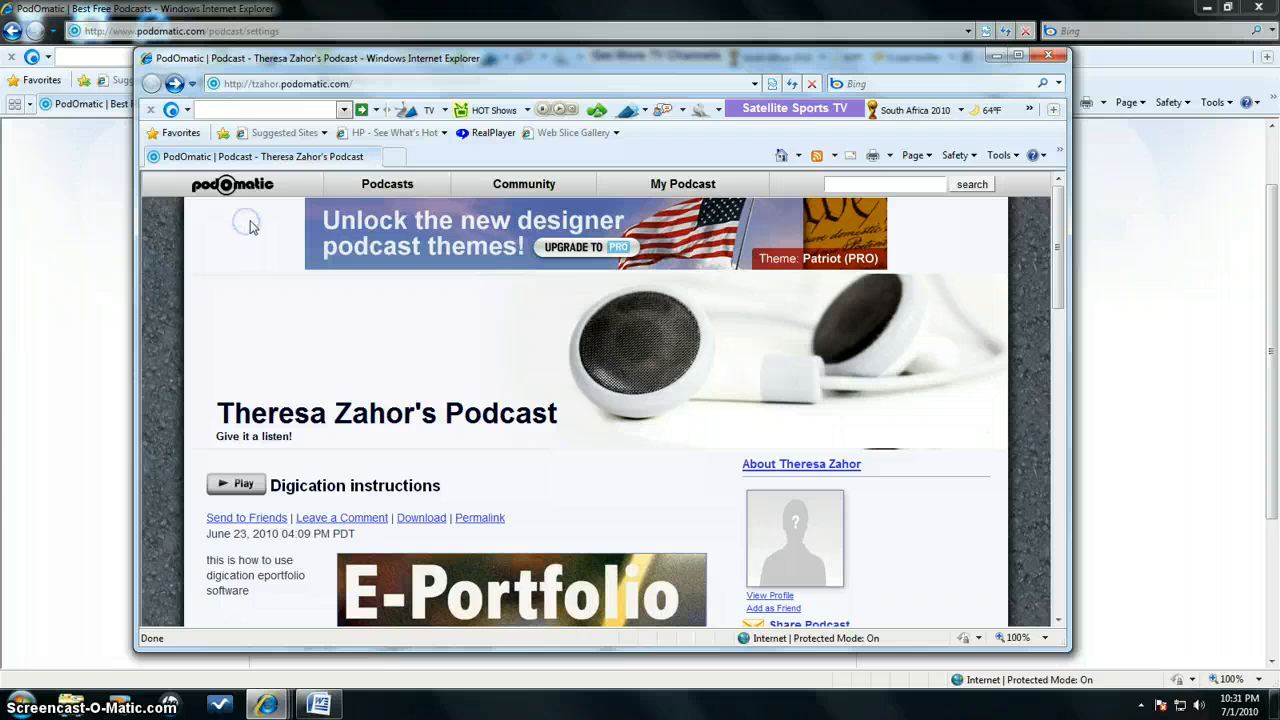